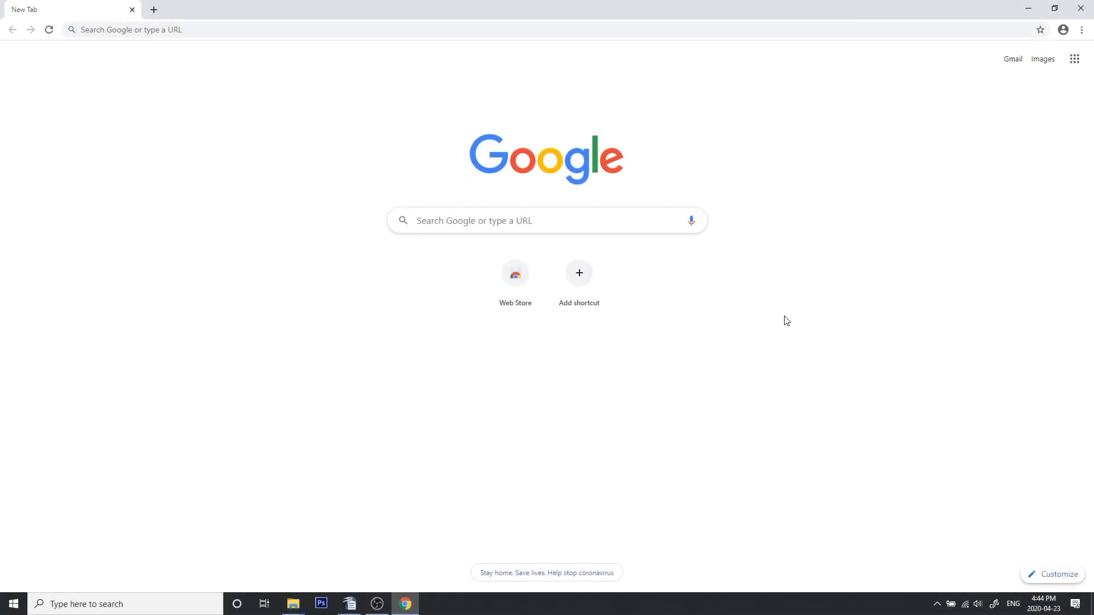
Search the web for sumopaint 2.0 and open the SumoPaint 2.0 web app from the results
click(458, 226)
text(sum)
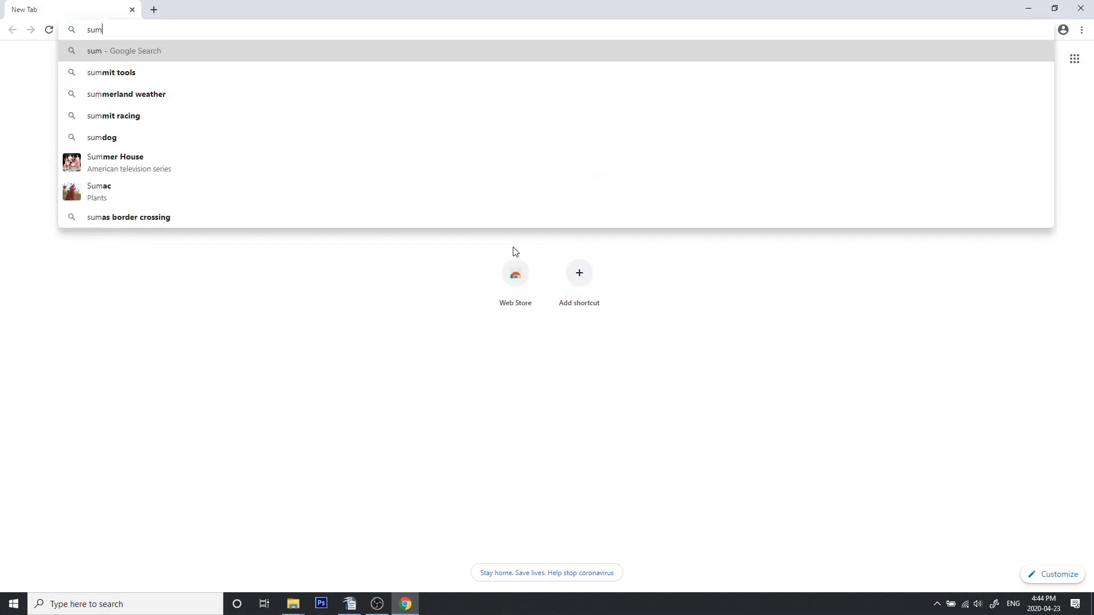
text(opaint 2.0)
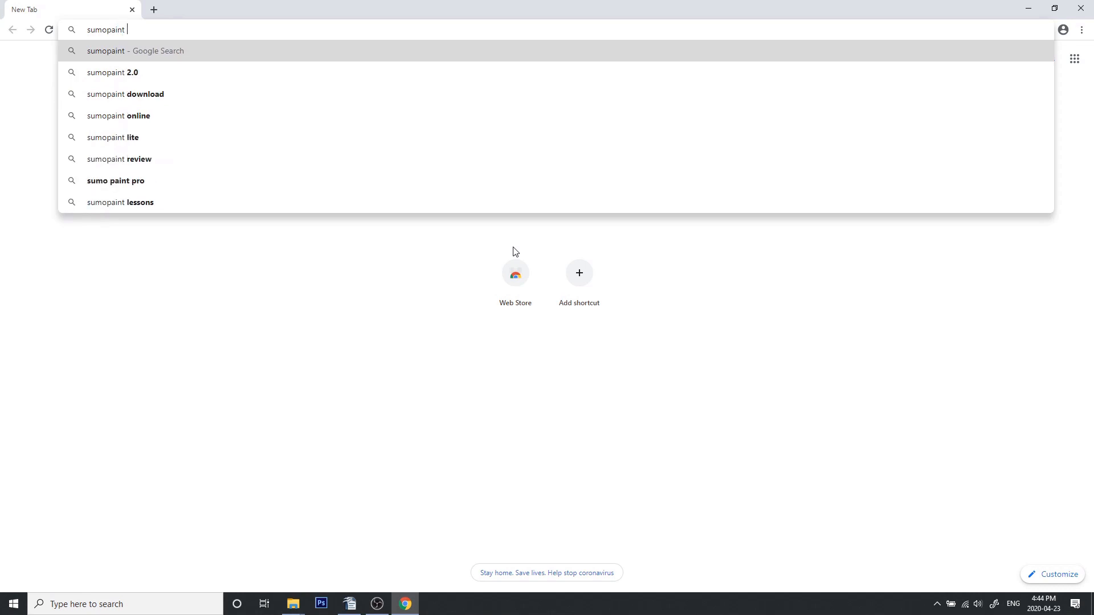
key(Return)
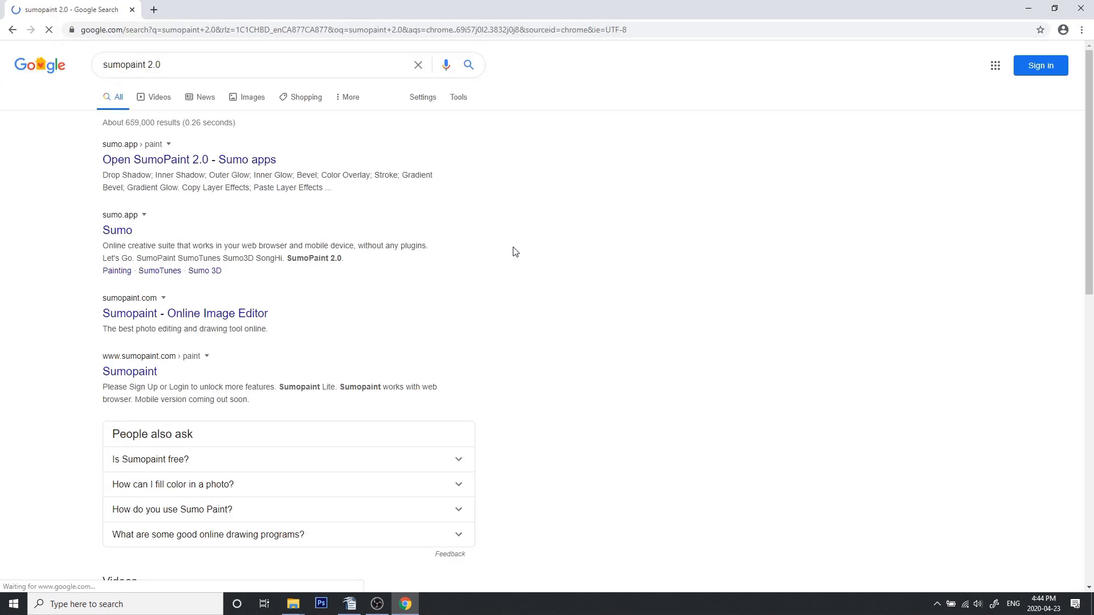
click(222, 162)
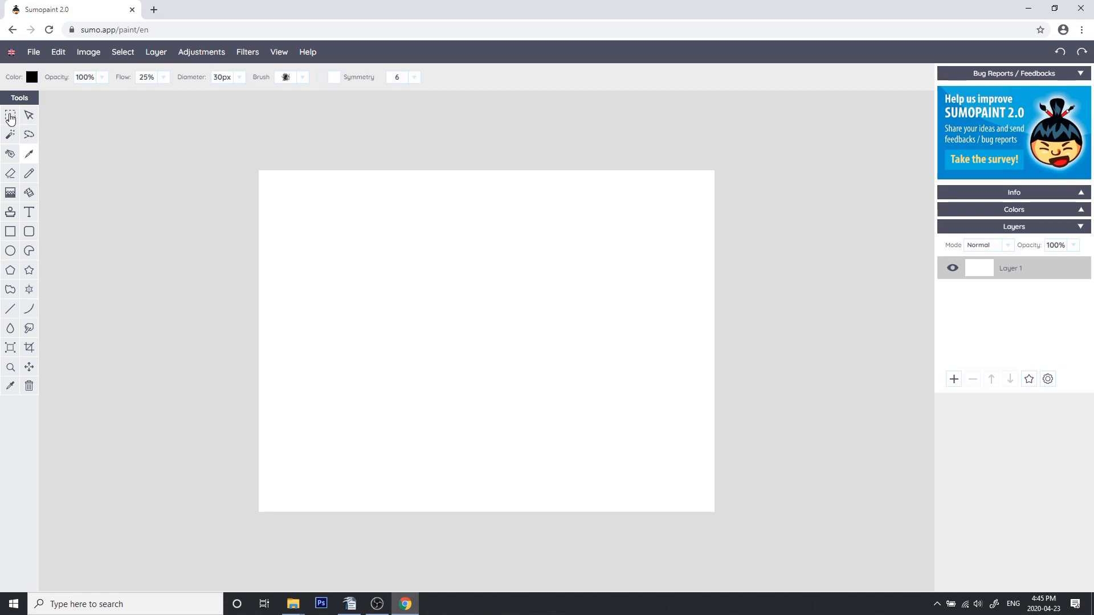
click(29, 173)
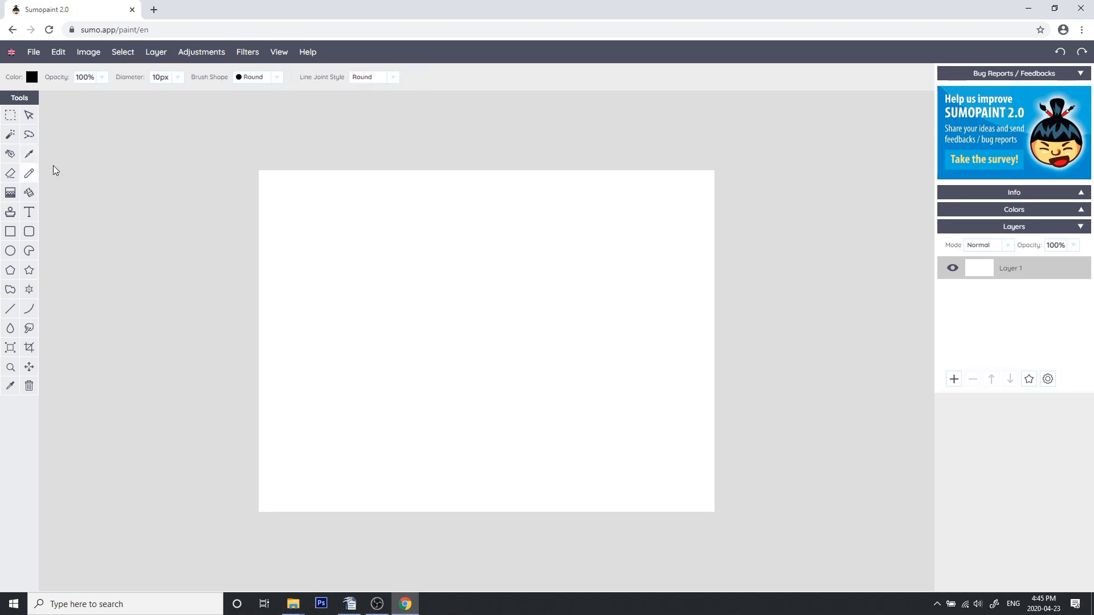
mouse_move(386, 227)
mouse_down()
mouse_move(377, 257)
mouse_move(459, 316)
mouse_up()
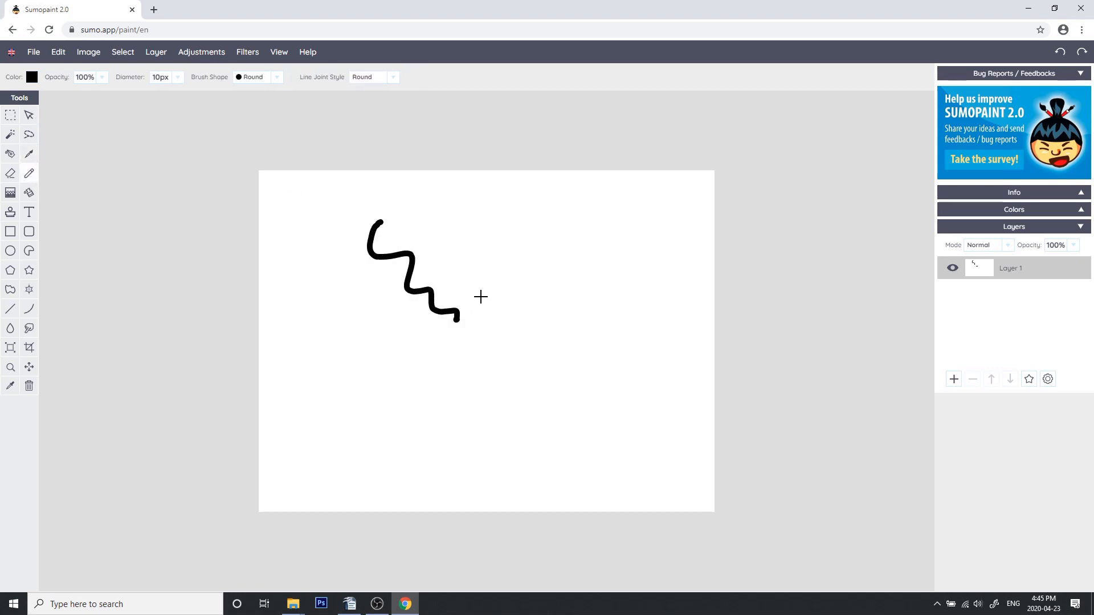
key(ctrl+z)
click(29, 154)
mouse_move(422, 217)
mouse_down()
mouse_move(395, 260)
mouse_move(450, 282)
mouse_move(479, 317)
mouse_move(509, 322)
mouse_up()
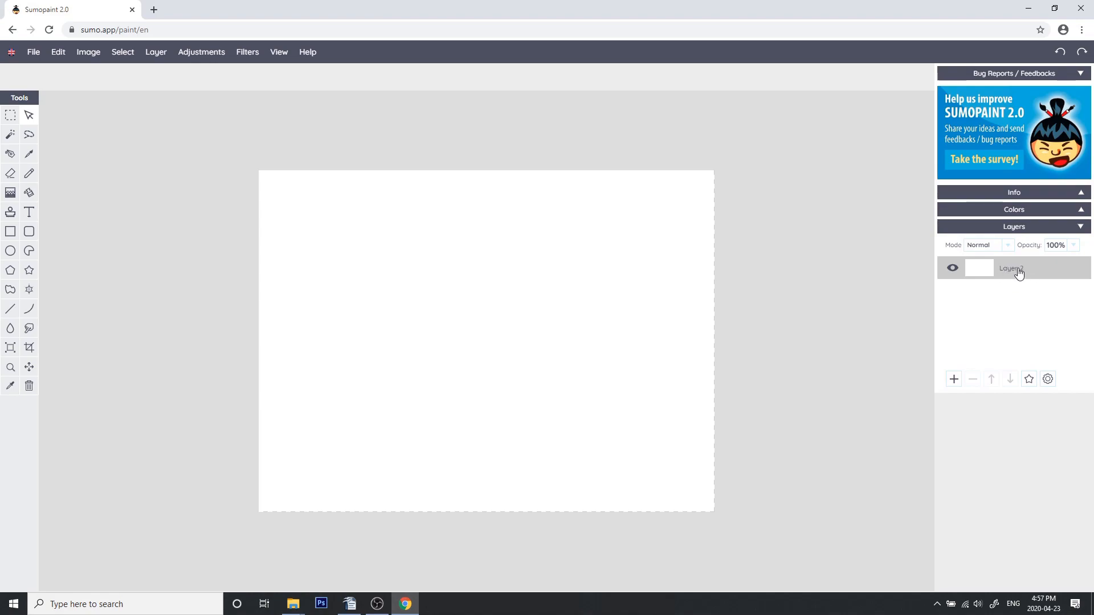
Toggle Layer 2's visibility off and on repeatedly
click(953, 271)
click(954, 272)
click(954, 273)
click(955, 272)
click(955, 273)
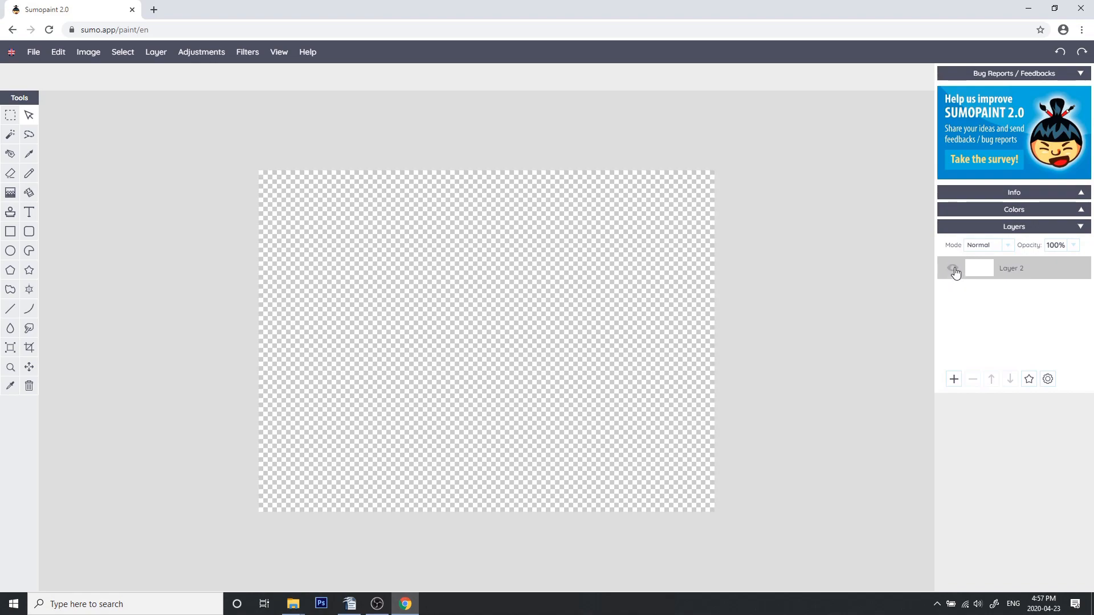
click(955, 273)
click(955, 273)
click(955, 273)
click(955, 274)
click(954, 274)
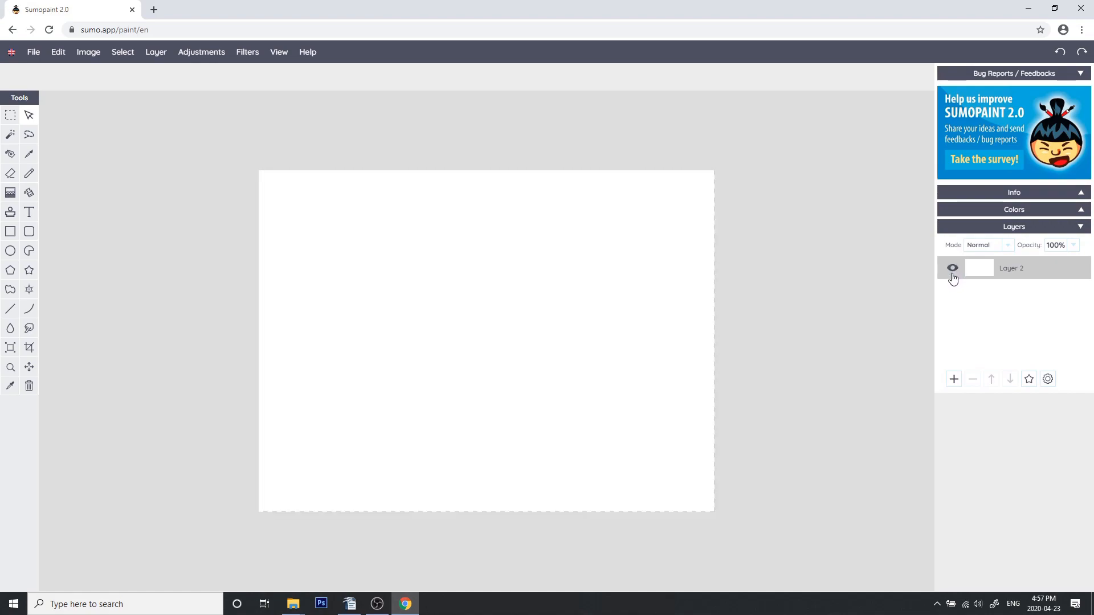
Add a new layer and draw an orange freehand curve on it with the Pencil
click(953, 380)
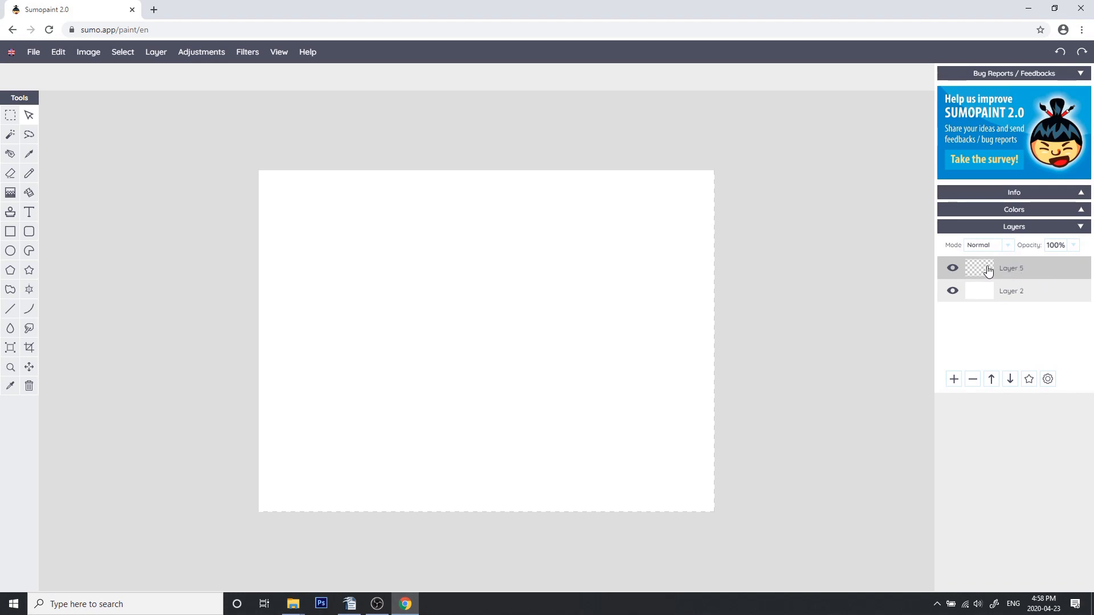
click(29, 173)
mouse_move(439, 243)
mouse_down()
mouse_move(391, 271)
mouse_move(564, 349)
mouse_move(490, 282)
mouse_up()
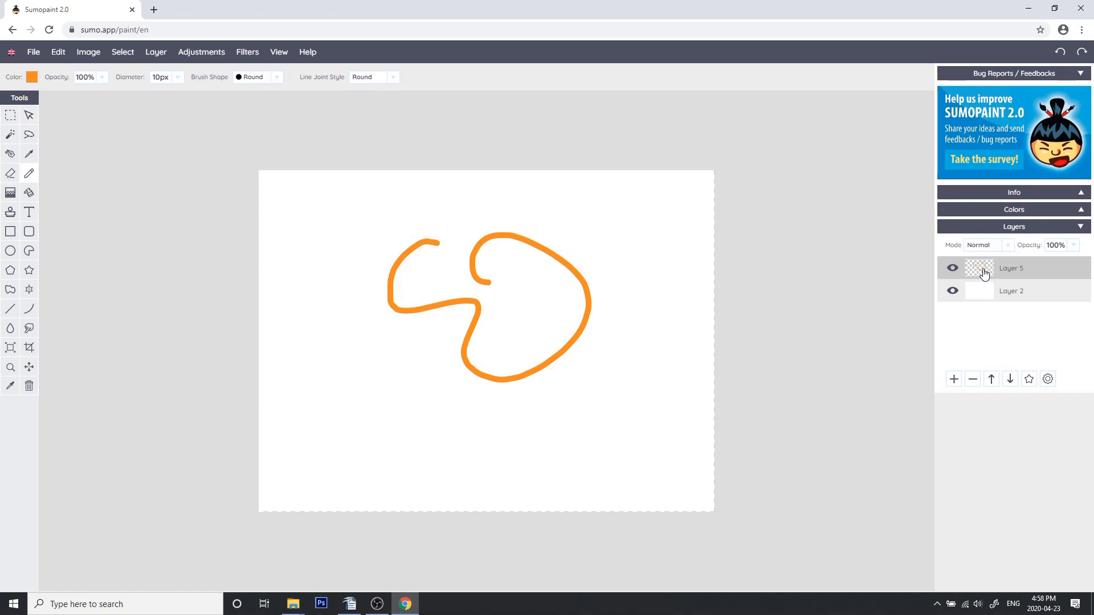
Set the colour to blue, select Layer 2 and draw a blue freehand curve on it
click(35, 78)
click(191, 171)
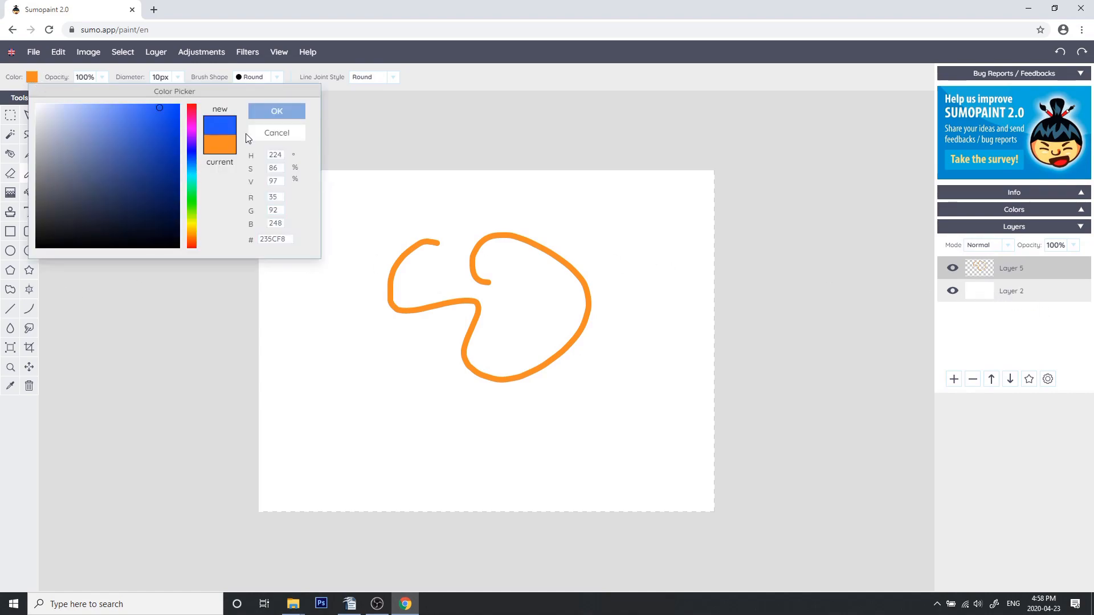
click(290, 113)
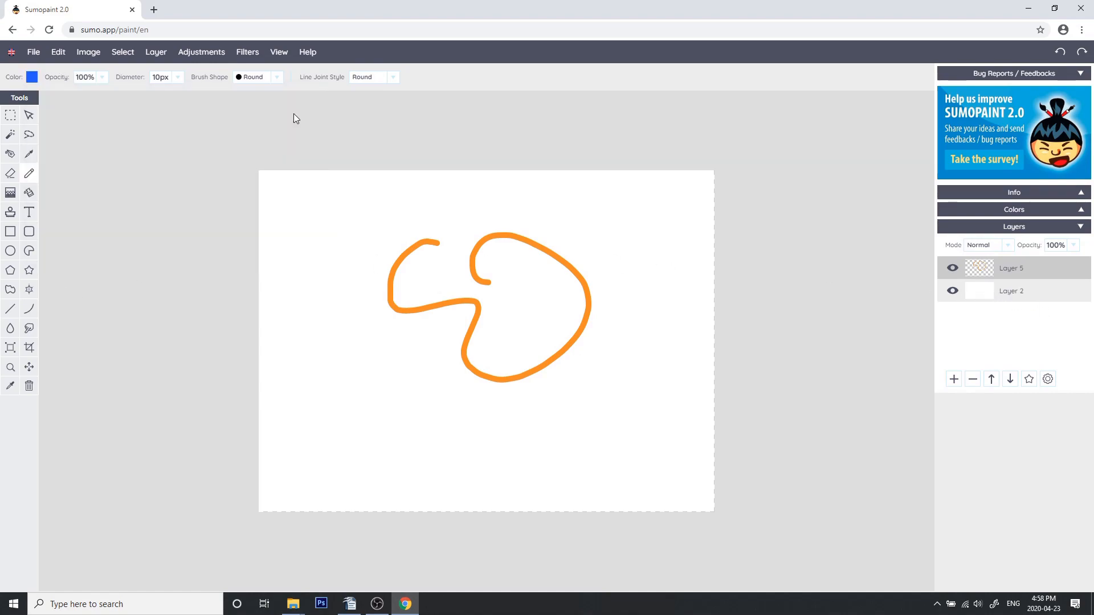
double_click(1015, 292)
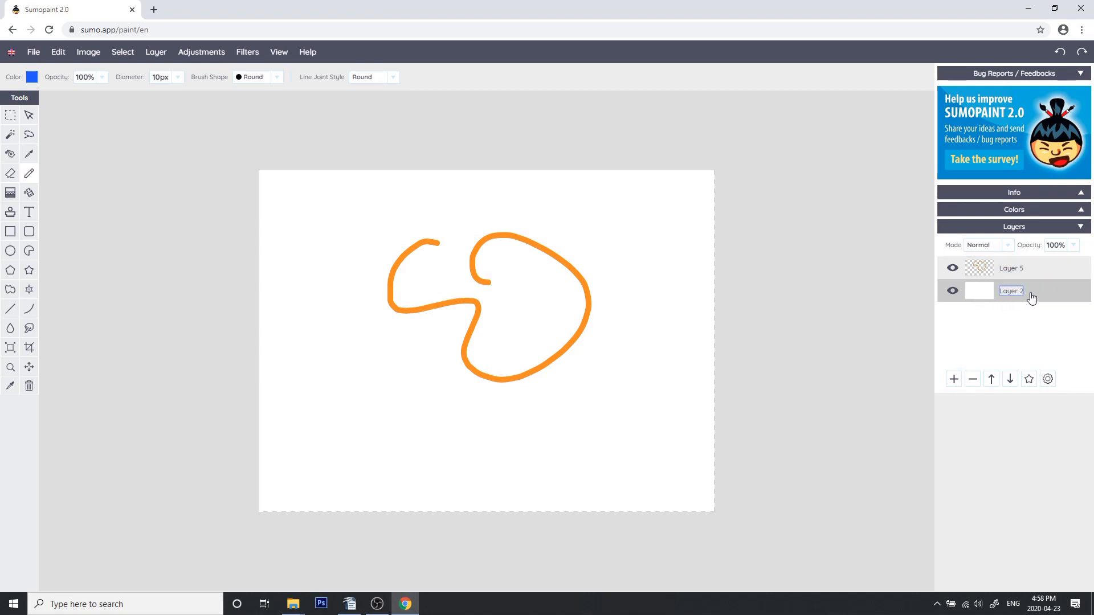
mouse_move(577, 222)
mouse_down()
mouse_move(521, 225)
mouse_move(395, 359)
mouse_move(547, 272)
mouse_up()
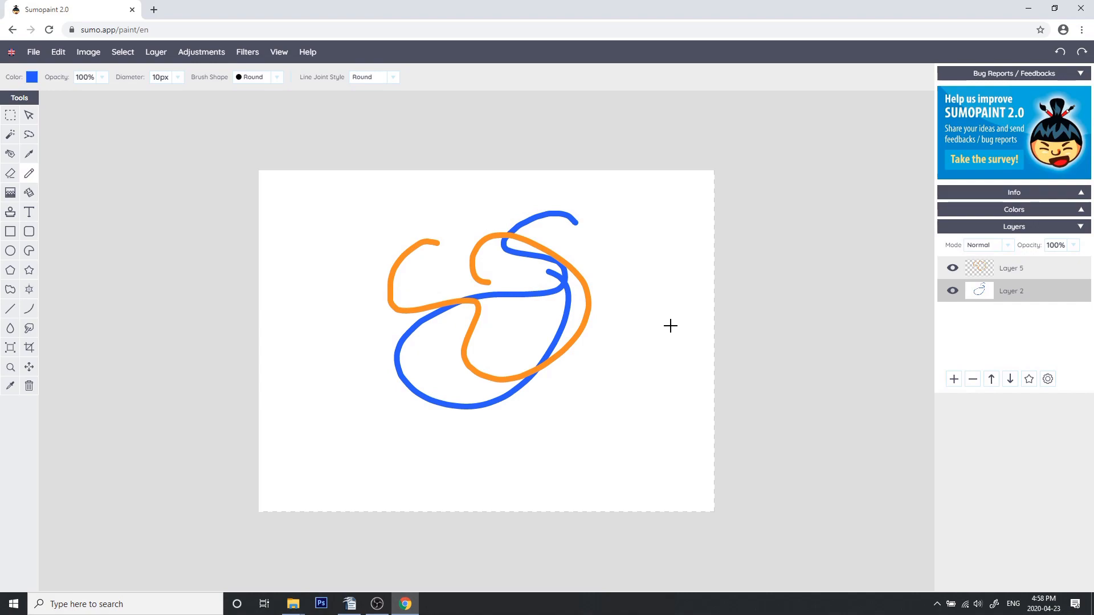
Delete the contents of Layer 2 and Layer 5
key(Delete)
click(937, 268)
key(Delete)
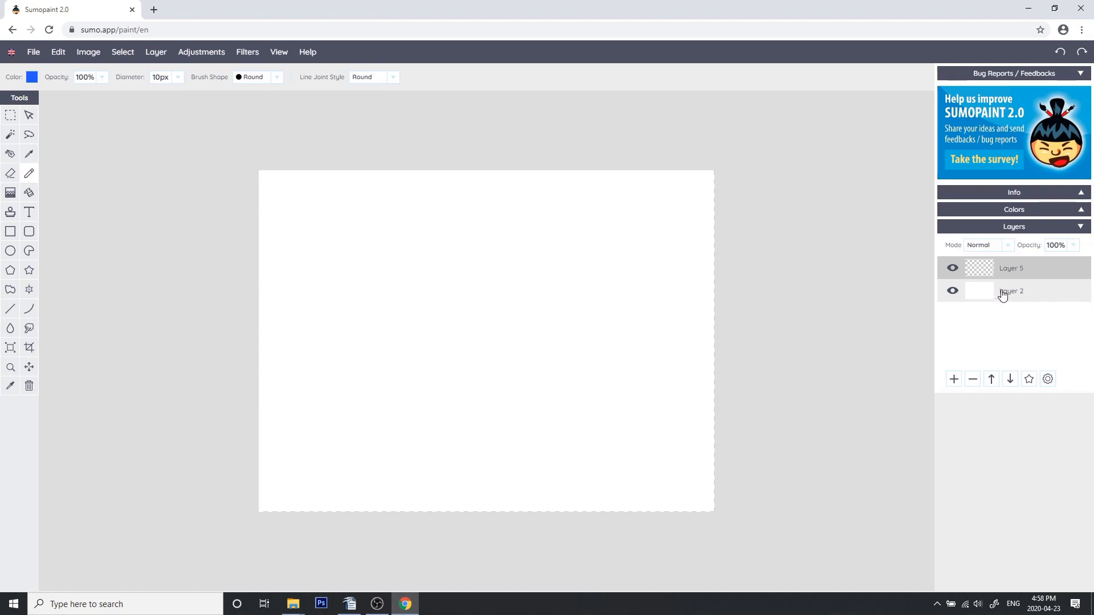
Add another new layer and keep it selected as the active layer
click(955, 381)
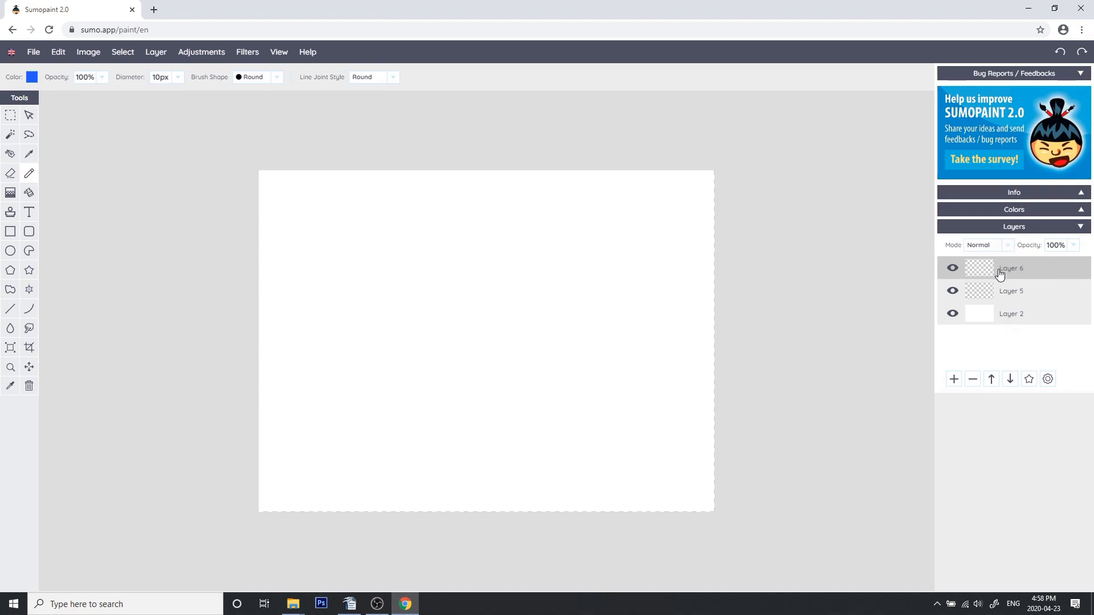
click(982, 291)
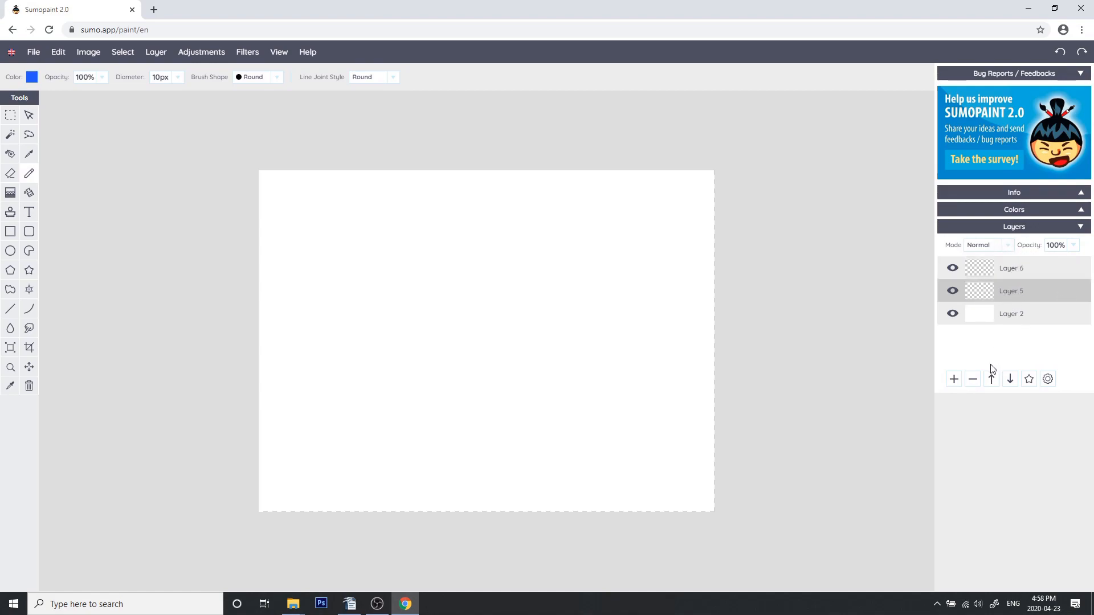
click(982, 271)
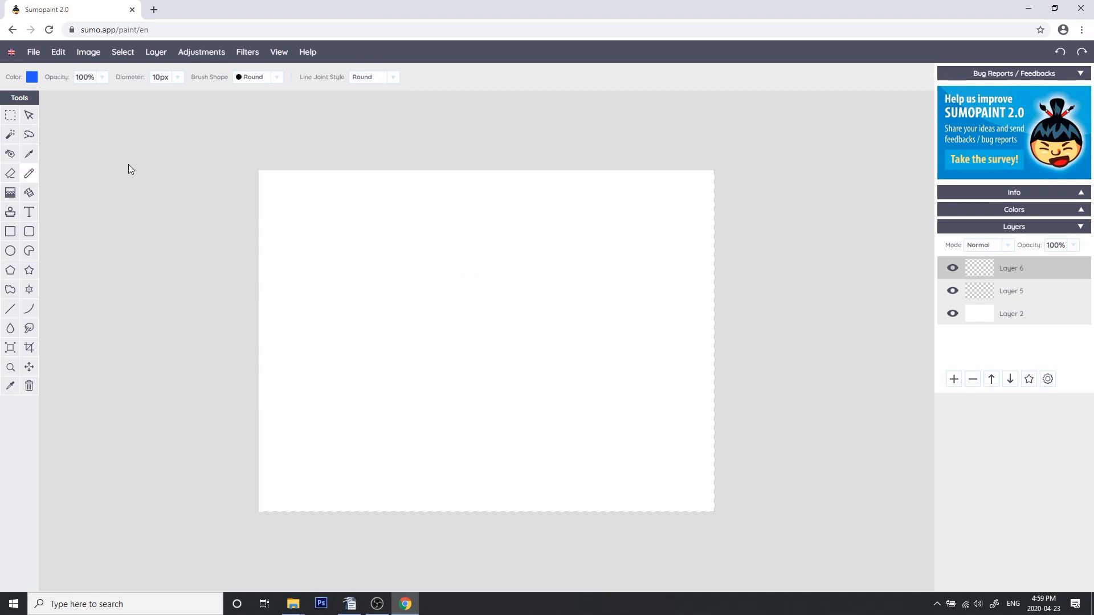
Choose the brush, enable Symmetry at 6, and paint blue symmetric strokes on Layer 6
click(30, 155)
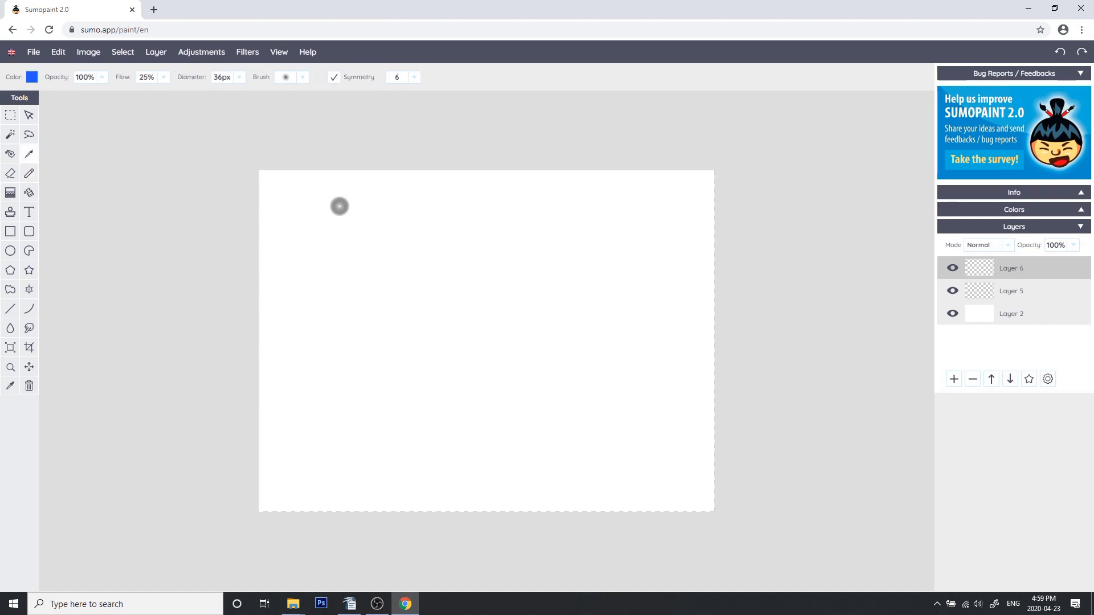
click(335, 80)
mouse_move(479, 275)
mouse_down()
mouse_move(367, 259)
mouse_move(381, 294)
mouse_move(407, 305)
mouse_move(443, 281)
mouse_move(428, 317)
mouse_move(455, 326)
mouse_move(488, 298)
mouse_up()
drag(359, 281, 303, 298)
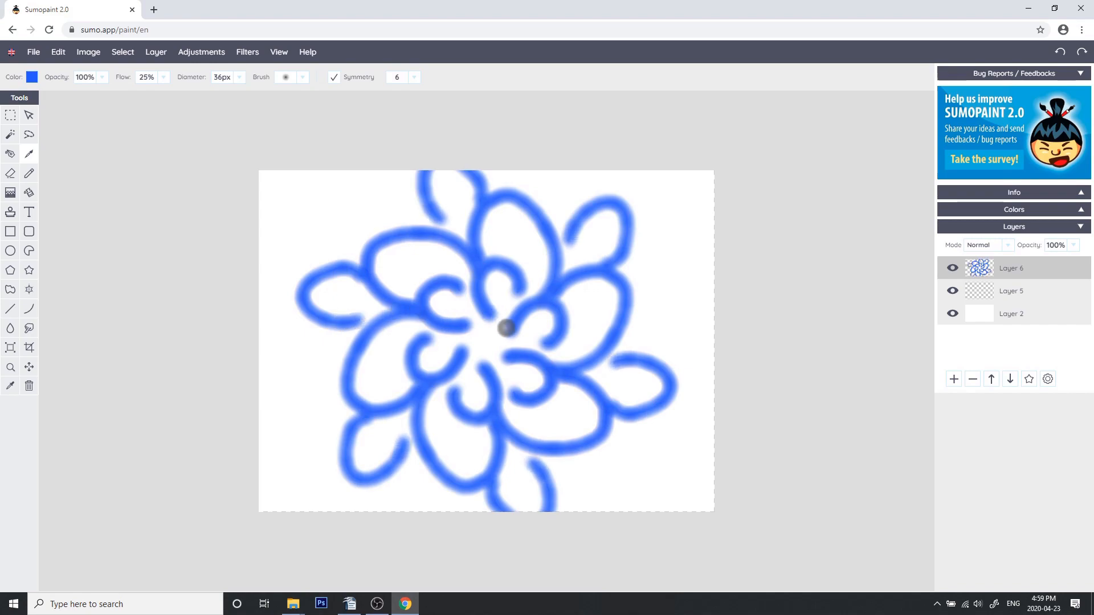
Undo the three symmetric brush strokes
key(ctrl+z)
key(ctrl+z)
key(ctrl+z)
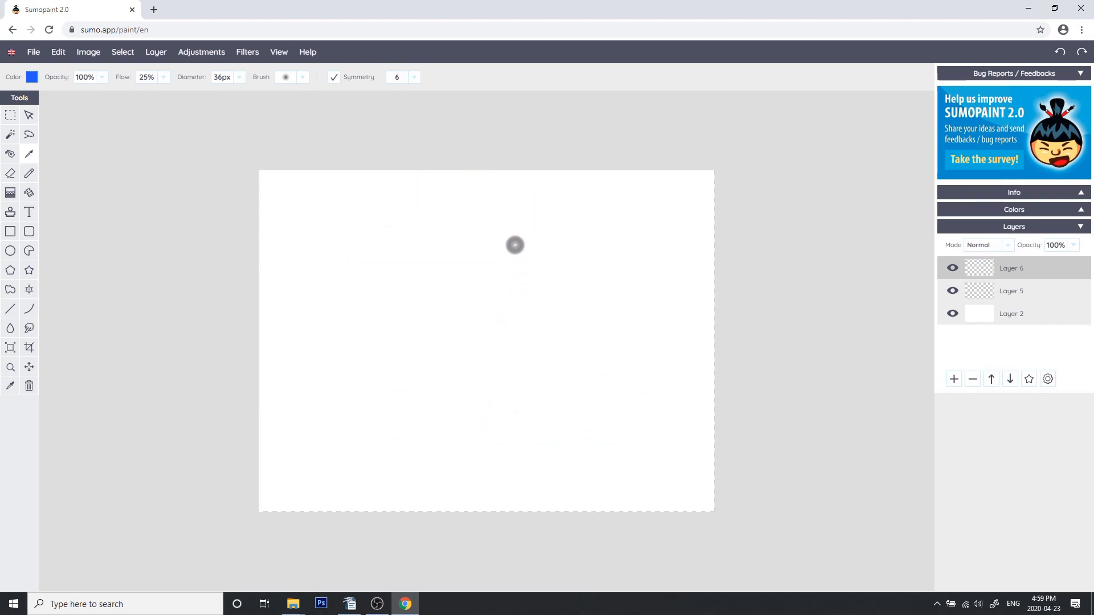
Set the colour to bright orange and choose the hard round brush tip
mouse_move(60, 56)
click(31, 77)
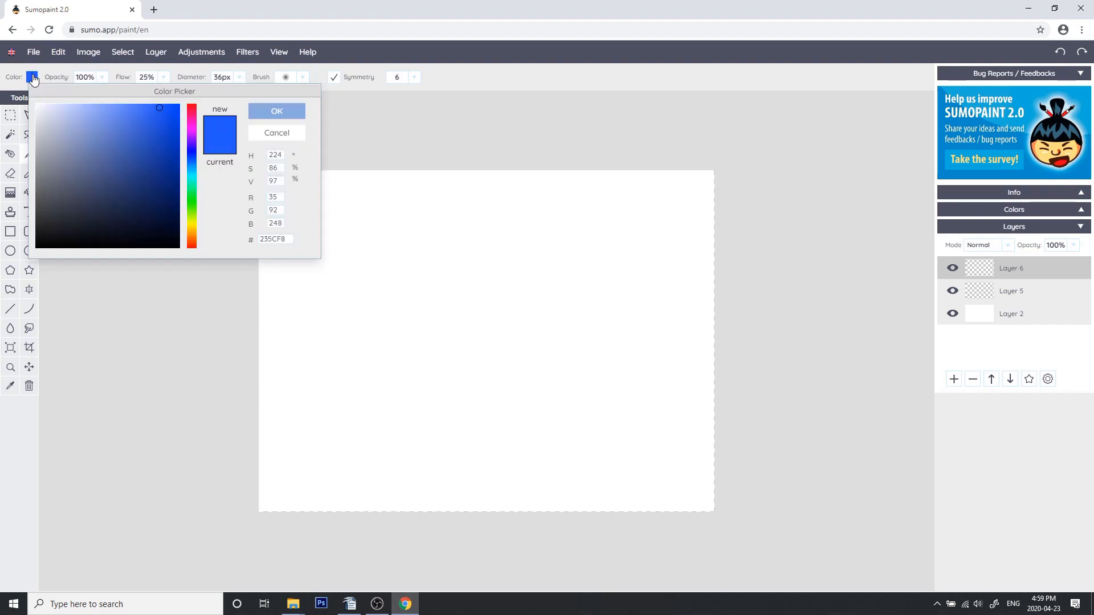
click(191, 238)
click(160, 112)
click(278, 111)
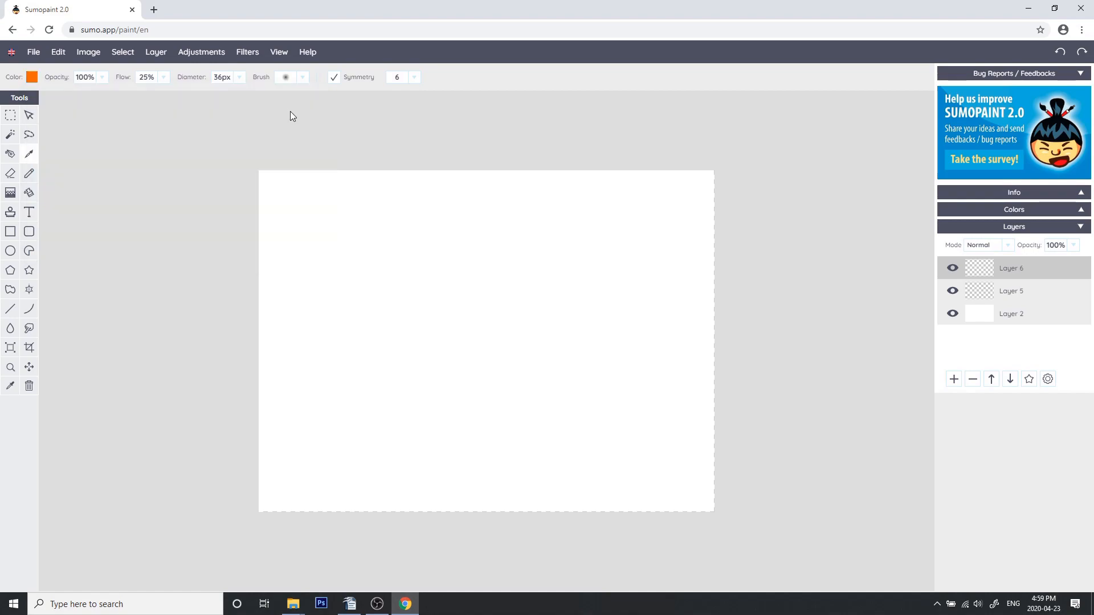
click(291, 79)
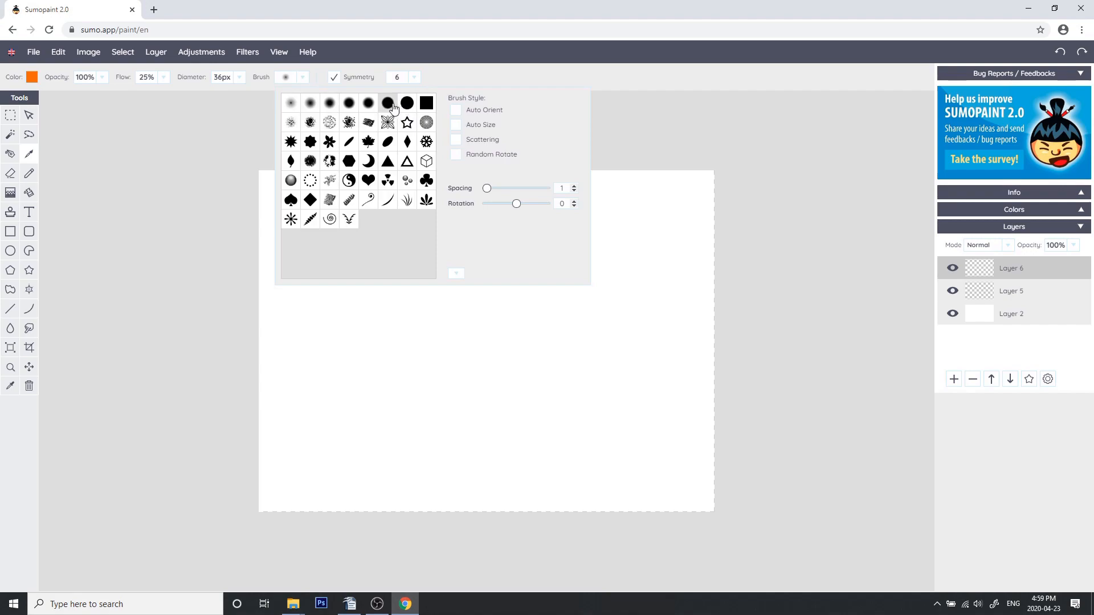
click(387, 103)
Paint a thick symmetric test stroke and undo it
mouse_move(461, 228)
mouse_down()
mouse_move(466, 294)
mouse_move(488, 333)
mouse_move(592, 356)
mouse_up()
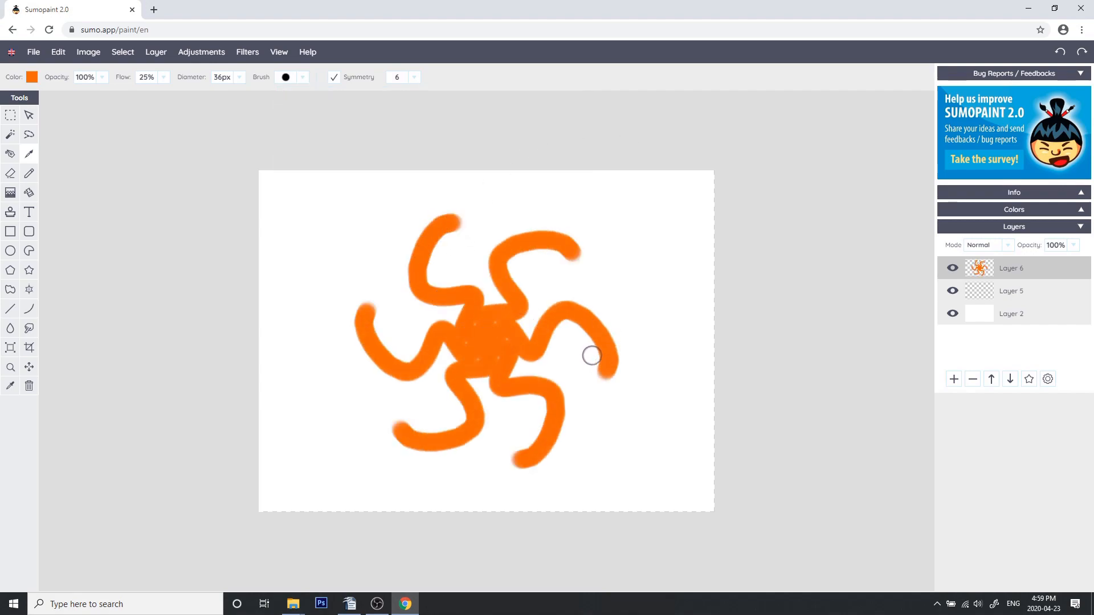
key(ctrl+z)
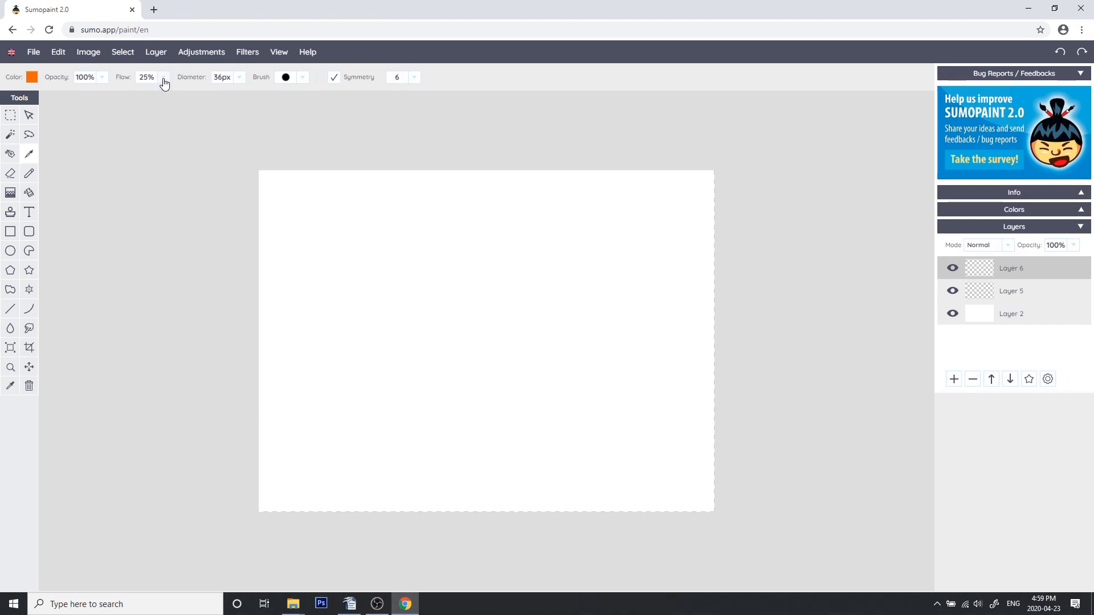
Set the brush diameter to 11 px and draw a six-petal flower outline with symmetry
click(238, 79)
drag(198, 94, 189, 98)
mouse_move(398, 295)
mouse_down()
mouse_move(373, 324)
mouse_move(428, 325)
mouse_move(434, 314)
mouse_up()
mouse_move(454, 273)
mouse_down()
mouse_move(409, 232)
mouse_move(366, 248)
mouse_move(354, 275)
mouse_move(364, 303)
mouse_move(419, 331)
mouse_up()
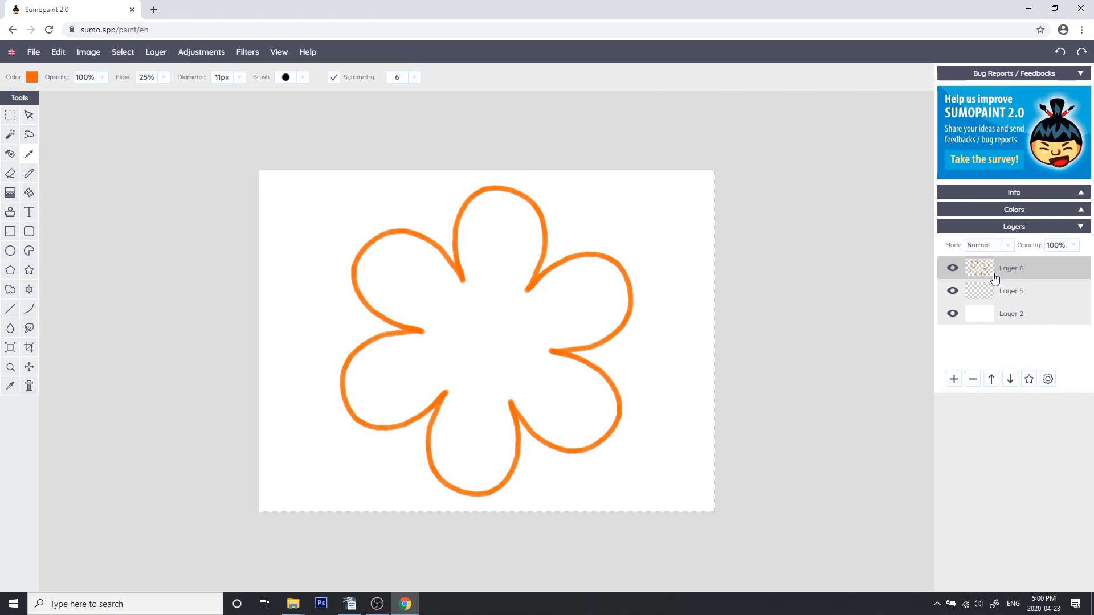
Add a new layer above the flower layer
click(954, 274)
click(954, 273)
click(954, 379)
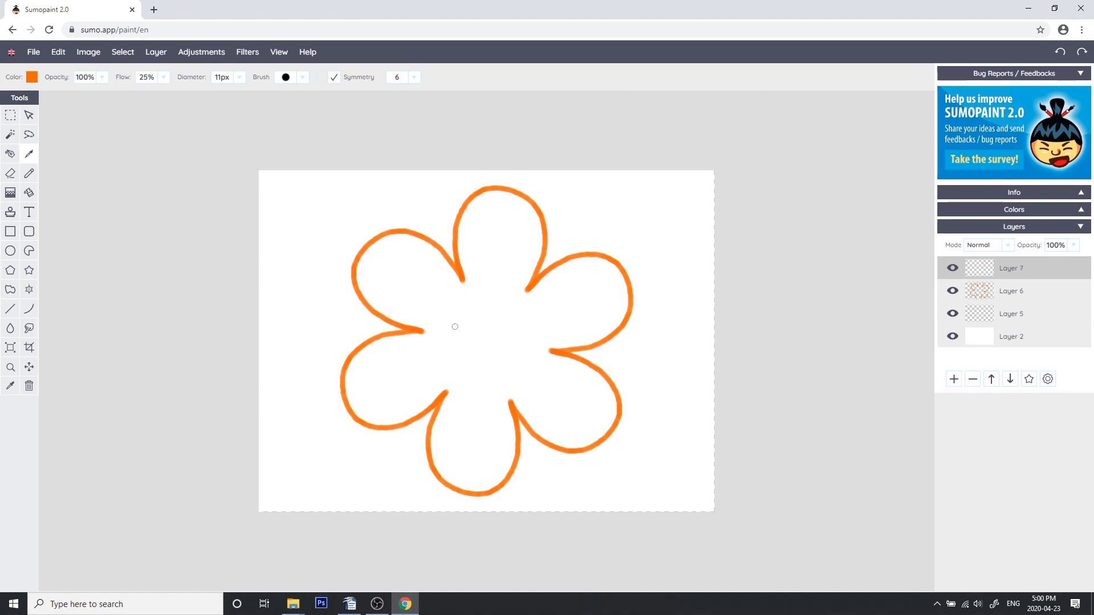
Draw the flower's symmetric centre ring and dots on the new layer
mouse_move(466, 329)
mouse_down()
mouse_move(463, 317)
mouse_move(454, 333)
mouse_move(466, 338)
mouse_up()
key(ctrl+z)
mouse_move(472, 326)
mouse_down()
mouse_move(470, 343)
mouse_move(468, 308)
mouse_up()
key(ctrl+z)
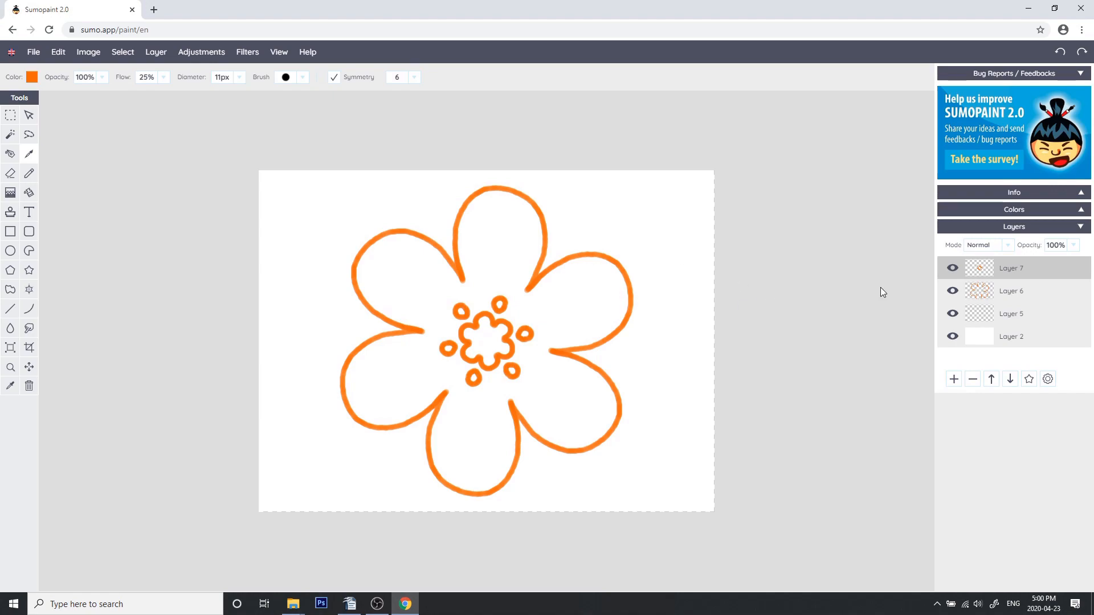
Select Layer 5 and set the colour to yellow FFBB00
click(976, 316)
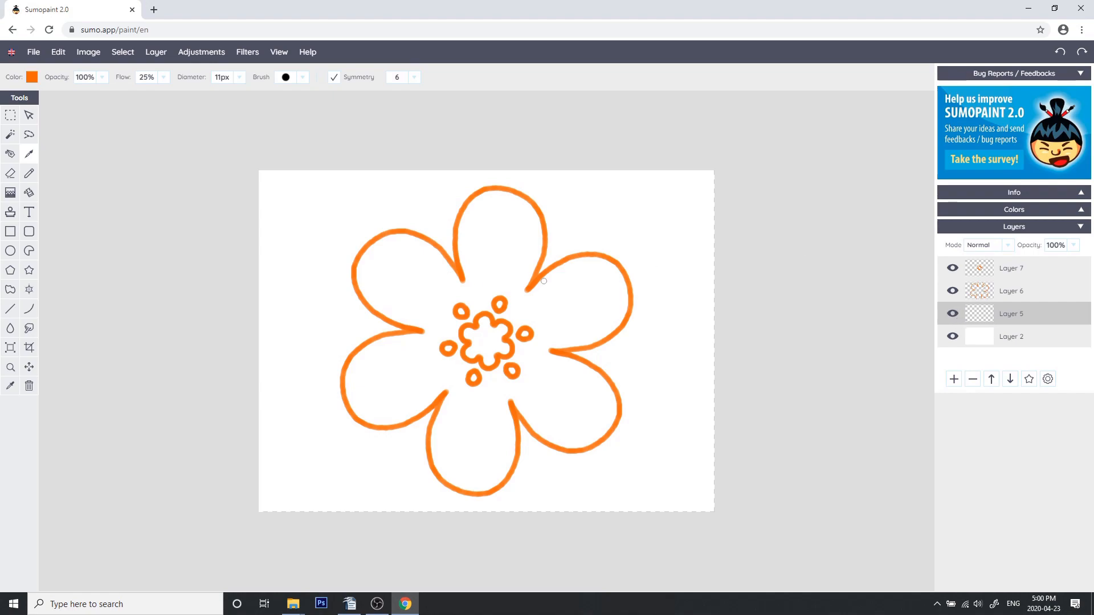
click(32, 78)
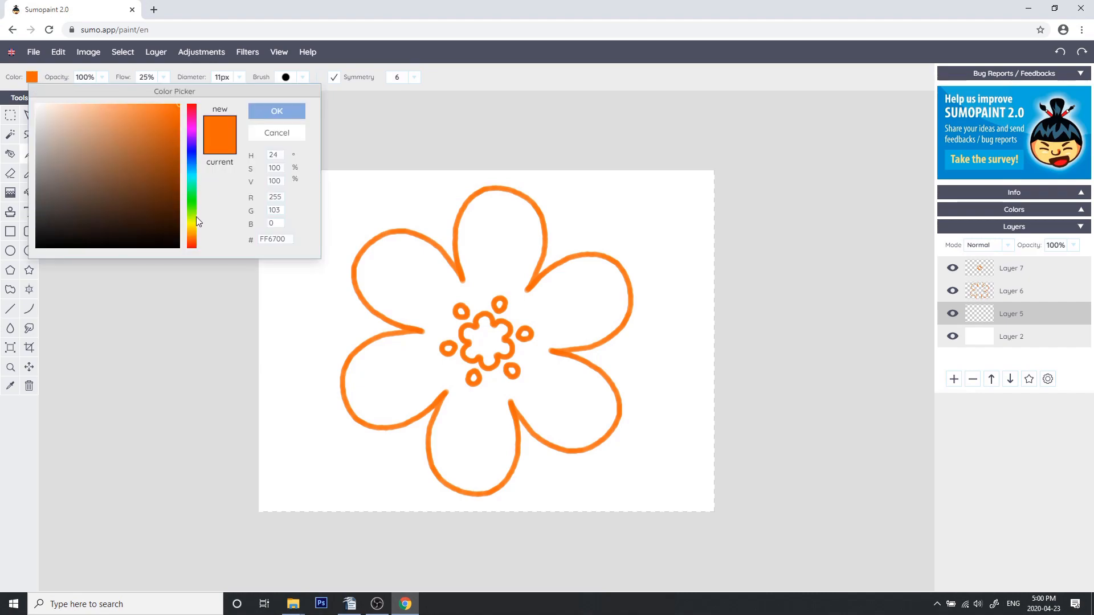
click(192, 231)
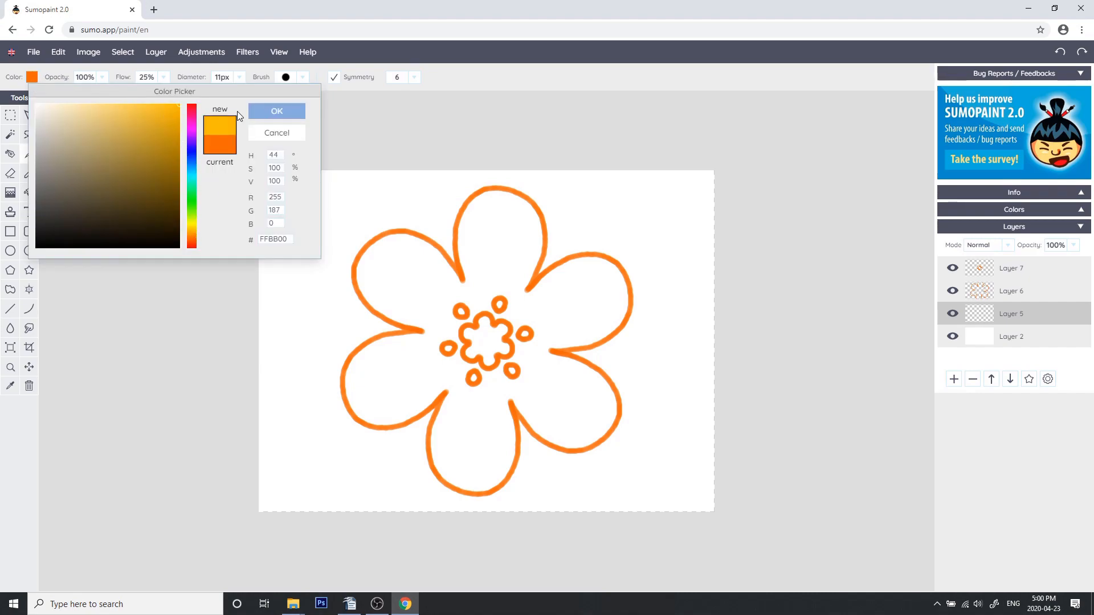
click(281, 112)
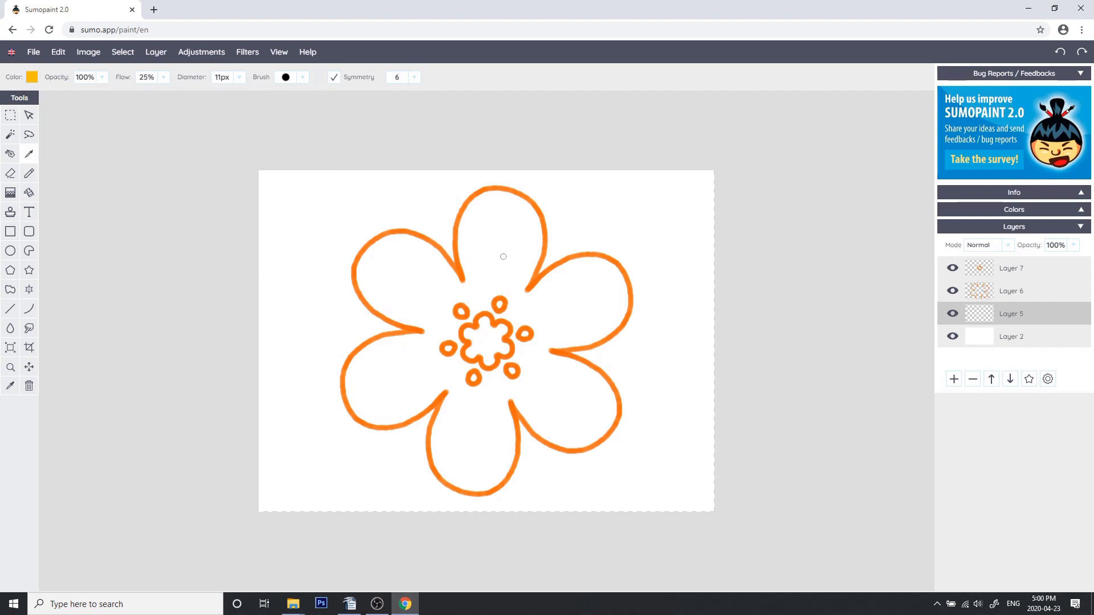
Set the brush diameter to 51 px
click(239, 77)
click(210, 95)
drag(209, 97, 204, 95)
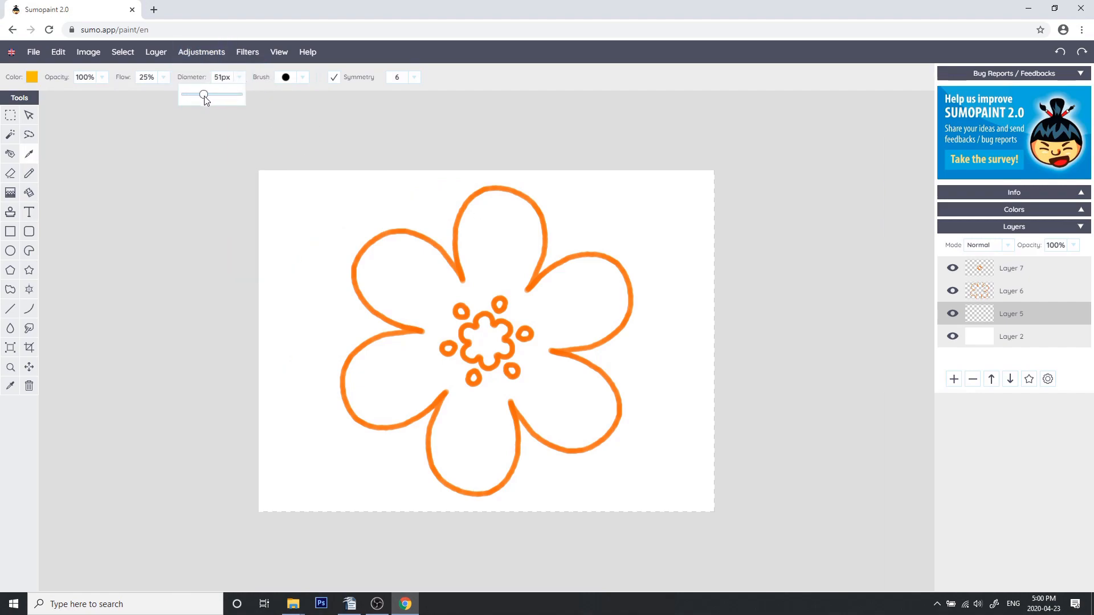
Paint a yellow fill inside the flower's petals on Layer 5 with the symmetry brush
mouse_move(478, 239)
mouse_down()
mouse_move(478, 277)
mouse_move(470, 227)
mouse_move(490, 204)
mouse_move(508, 227)
mouse_move(497, 226)
mouse_move(493, 266)
mouse_move(517, 282)
mouse_move(524, 228)
mouse_move(500, 268)
mouse_move(479, 229)
mouse_move(509, 240)
mouse_move(498, 207)
mouse_move(522, 216)
mouse_move(523, 268)
mouse_move(483, 280)
mouse_move(432, 342)
mouse_move(453, 320)
mouse_up()
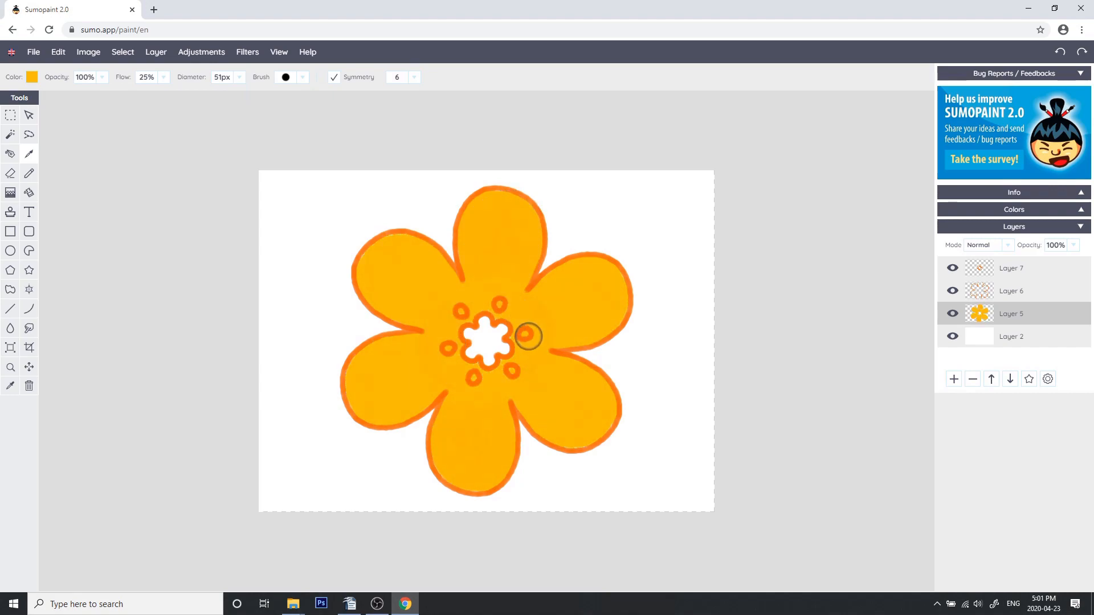
Set the colour to light yellow FFE294 and try painting highlights inside the petals
click(32, 78)
drag(120, 115, 96, 104)
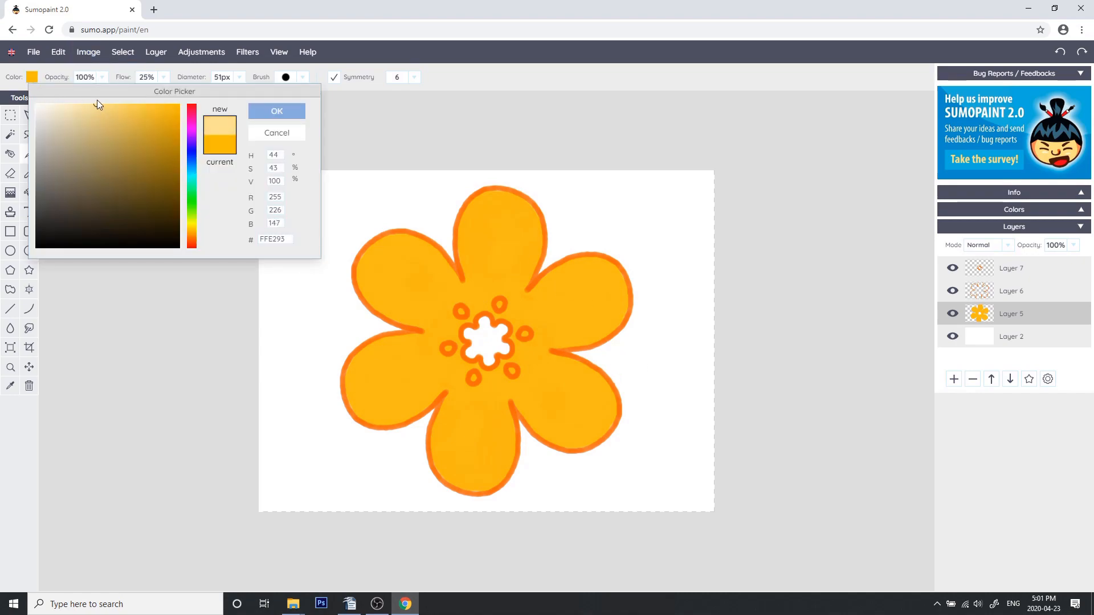
click(280, 111)
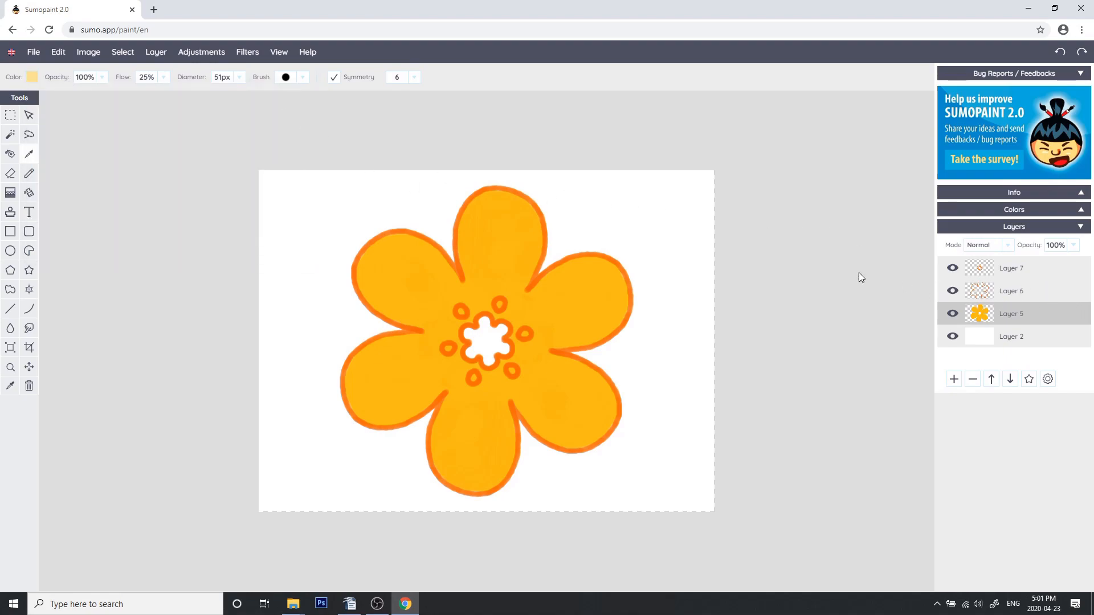
drag(535, 293, 573, 372)
key(ctrl+z)
mouse_move(437, 261)
mouse_down()
mouse_move(371, 225)
mouse_move(364, 283)
mouse_up()
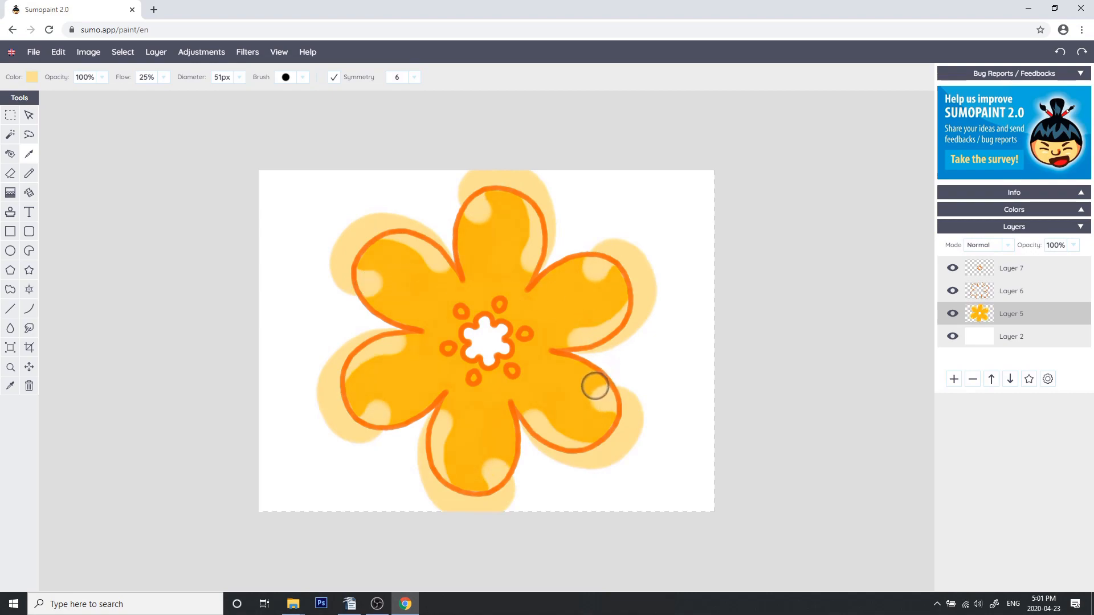
key(ctrl+z)
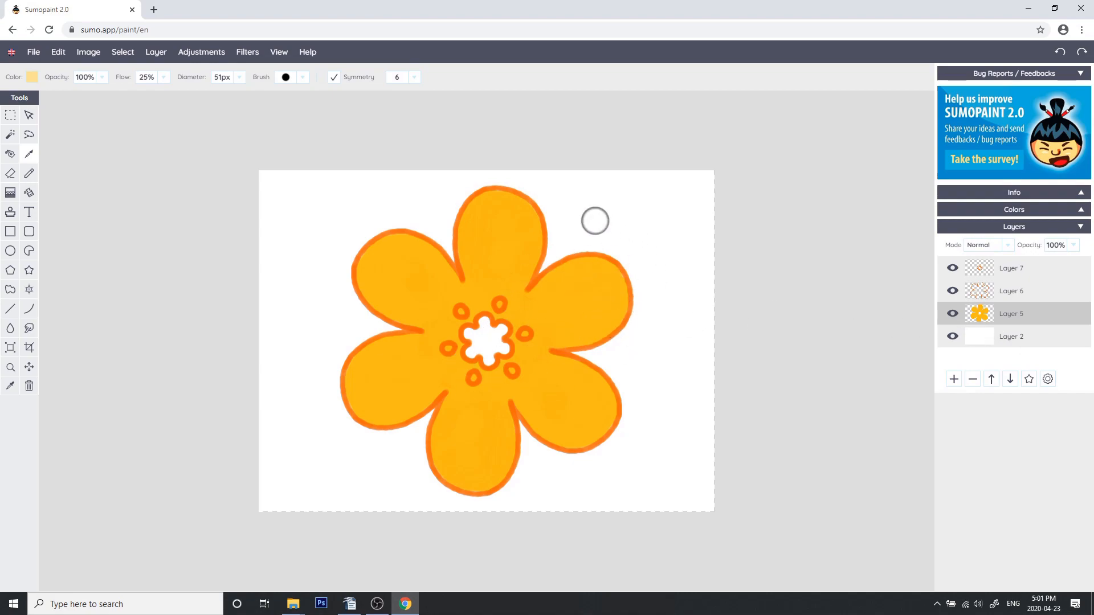
Select the pixels of Layer 5 so painting stays inside the flower shape
click(952, 315)
click(952, 315)
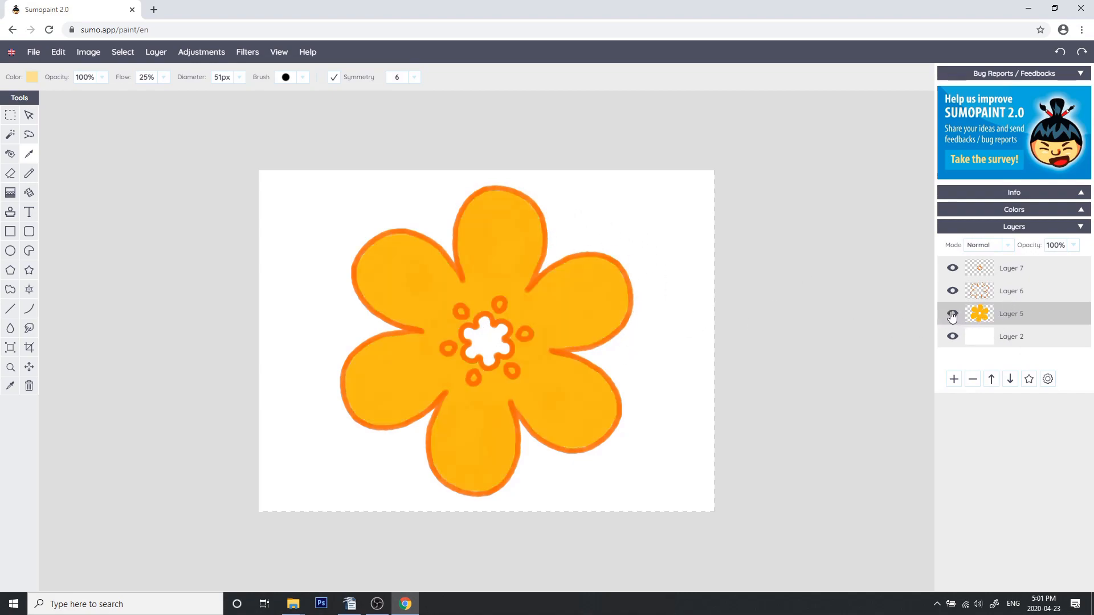
click(1048, 380)
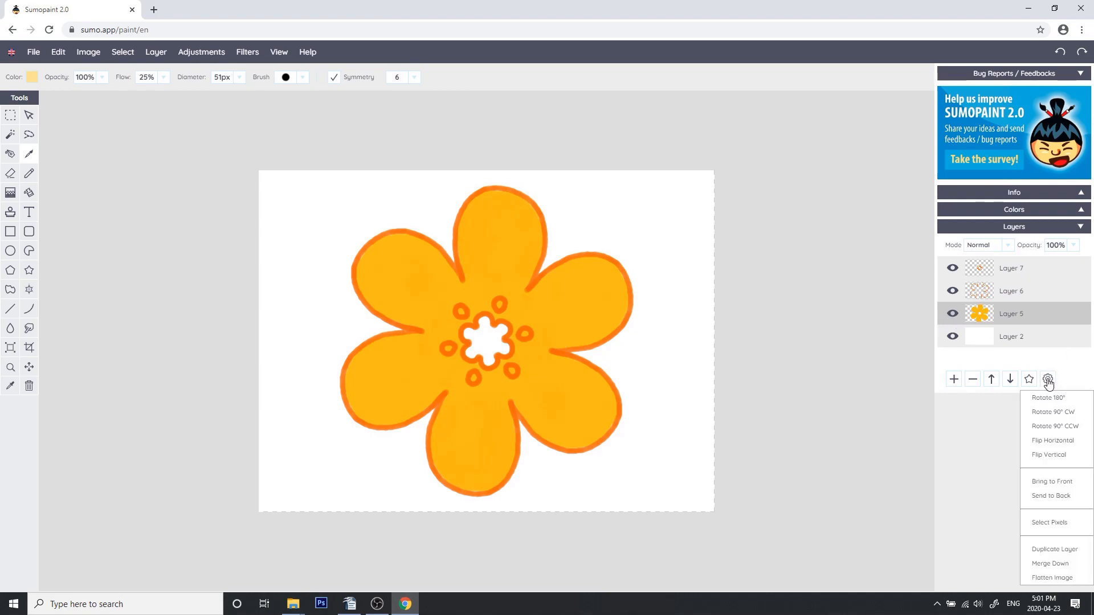
click(1047, 524)
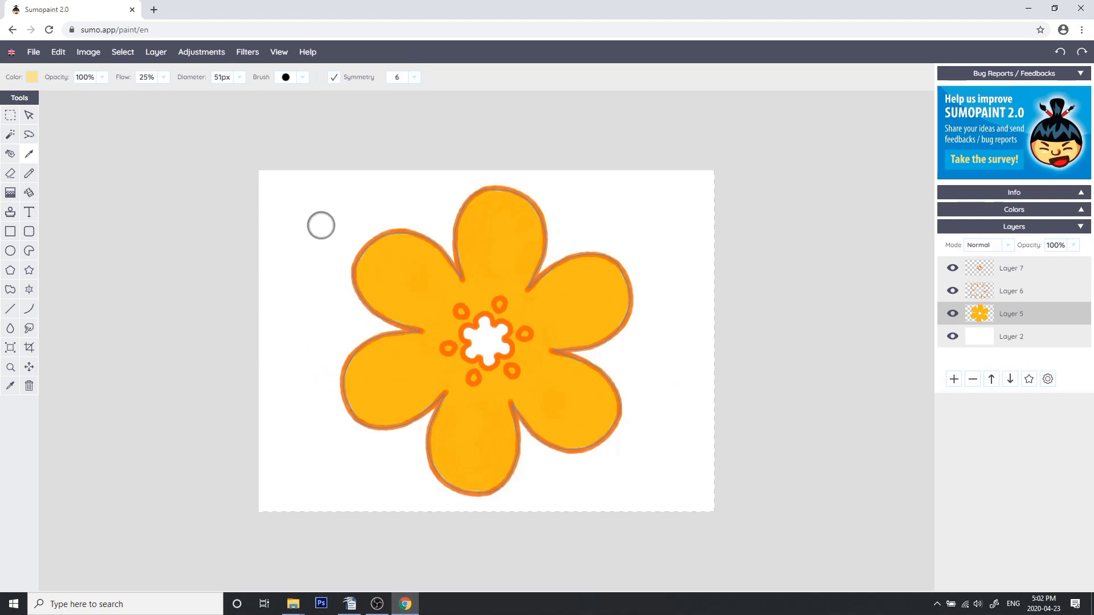
drag(376, 336, 361, 342)
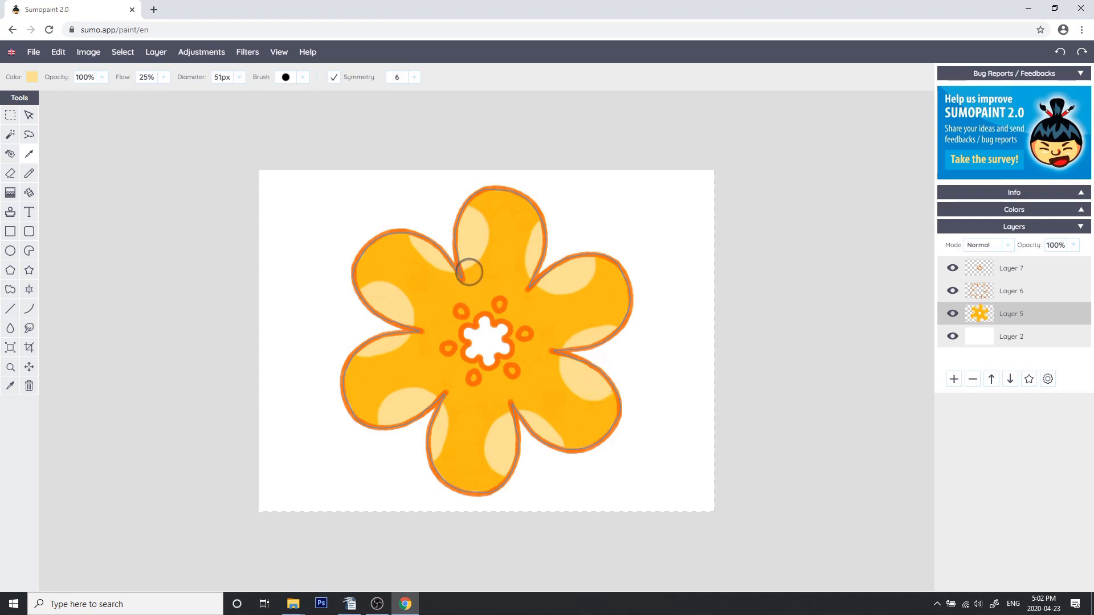
key(ctrl+z)
mouse_move(403, 260)
mouse_down()
mouse_move(388, 241)
mouse_move(332, 270)
mouse_move(322, 216)
mouse_move(319, 233)
mouse_move(351, 285)
mouse_up()
key(ctrl+z)
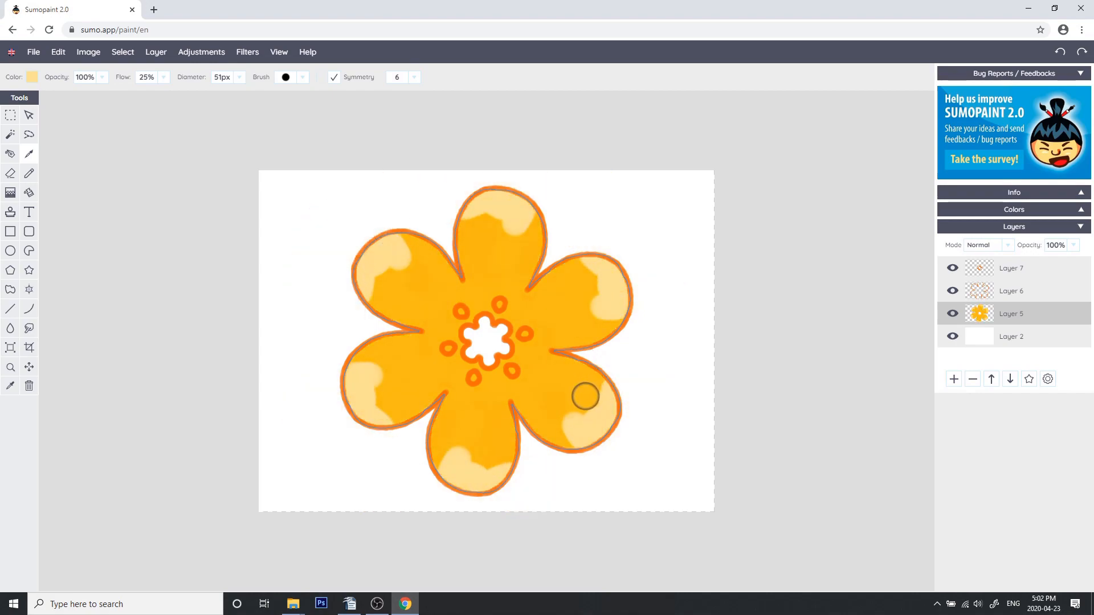
key(ctrl+z)
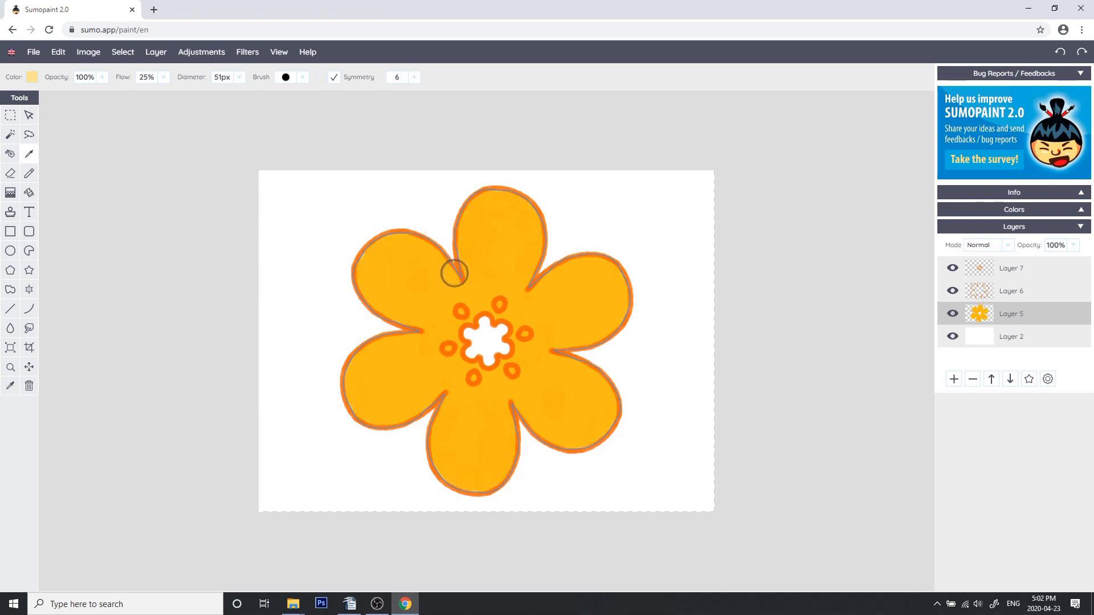
mouse_move(415, 242)
mouse_down()
mouse_move(461, 318)
mouse_move(536, 319)
mouse_move(424, 294)
mouse_move(410, 307)
mouse_move(448, 286)
mouse_move(395, 281)
mouse_move(452, 283)
mouse_move(424, 270)
mouse_move(433, 310)
mouse_move(453, 301)
mouse_move(440, 298)
mouse_move(425, 359)
mouse_up()
key(ctrl+z)
Pick a paler yellow and paint lighter inner shading into the petals
click(35, 77)
click(61, 106)
click(293, 107)
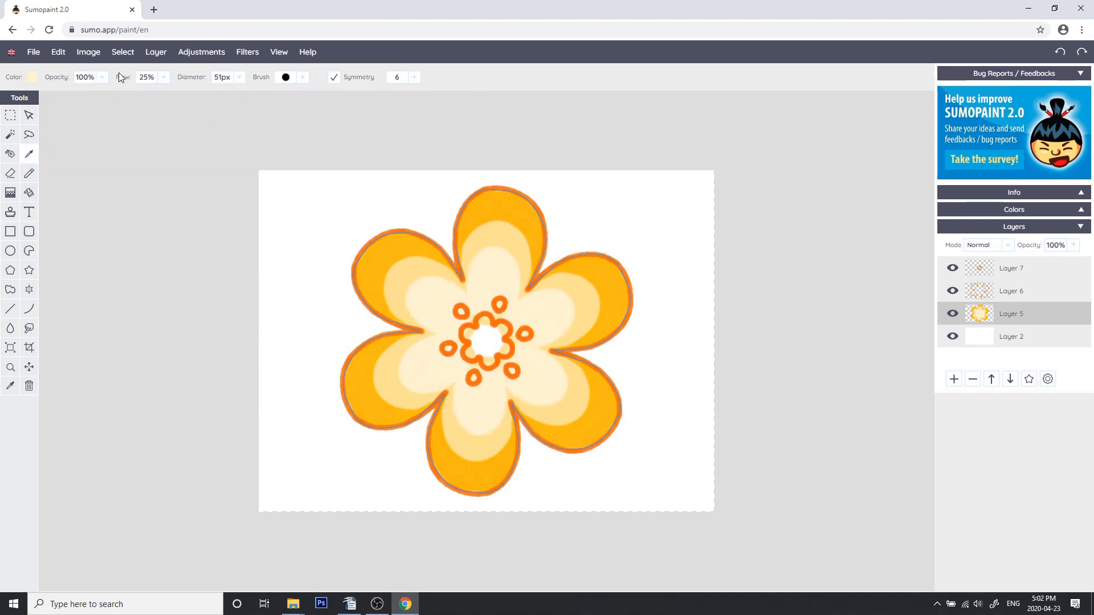
Set the colour to FDFBF4 and dab near-white highlights around the flower's centre
click(30, 79)
click(42, 107)
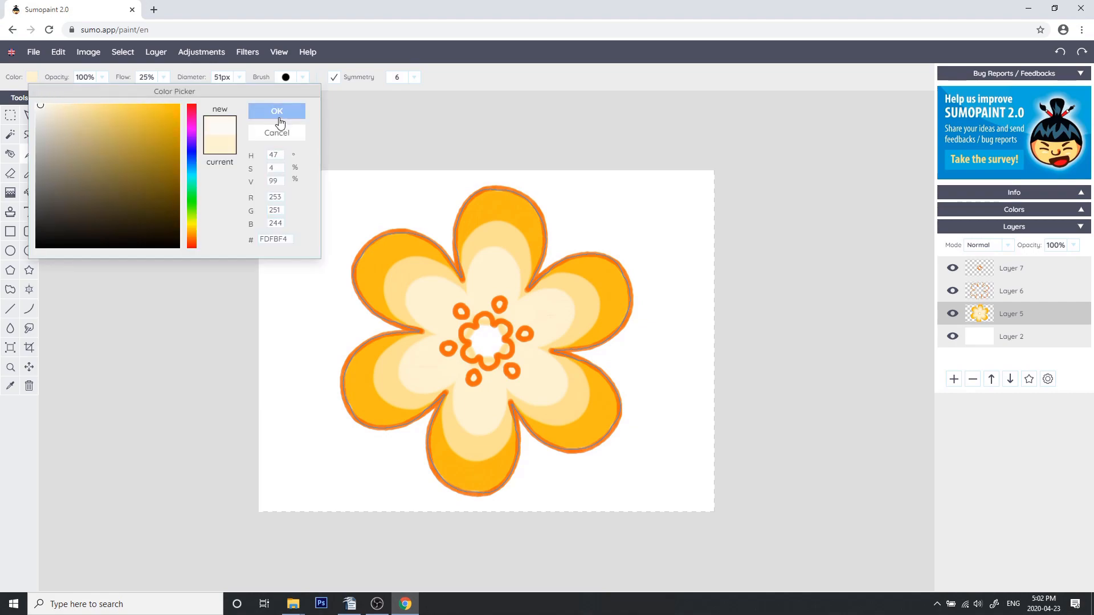
click(285, 110)
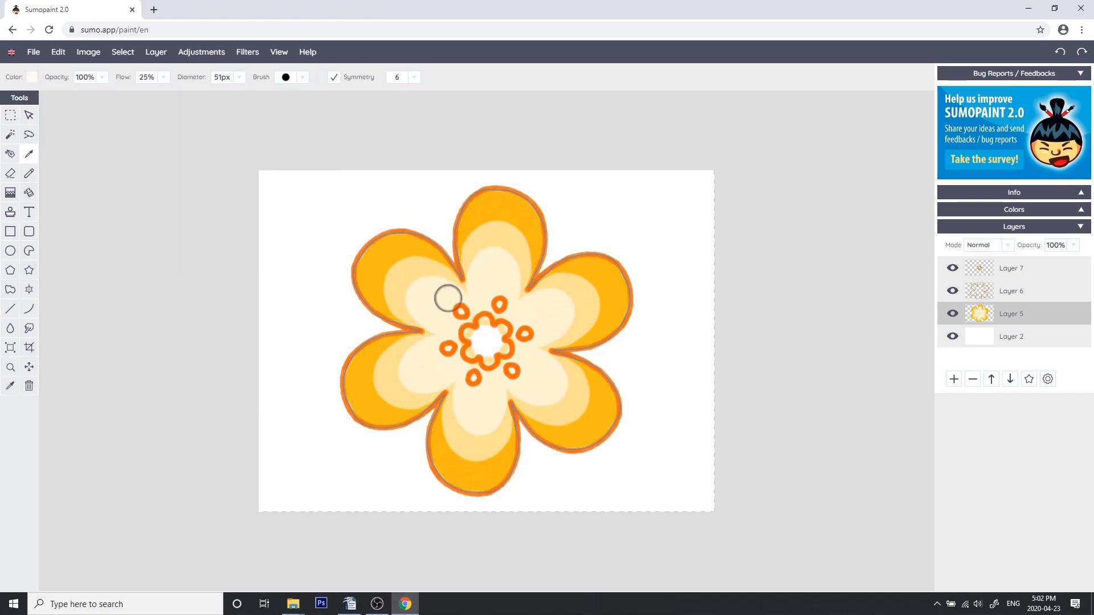
click(451, 345)
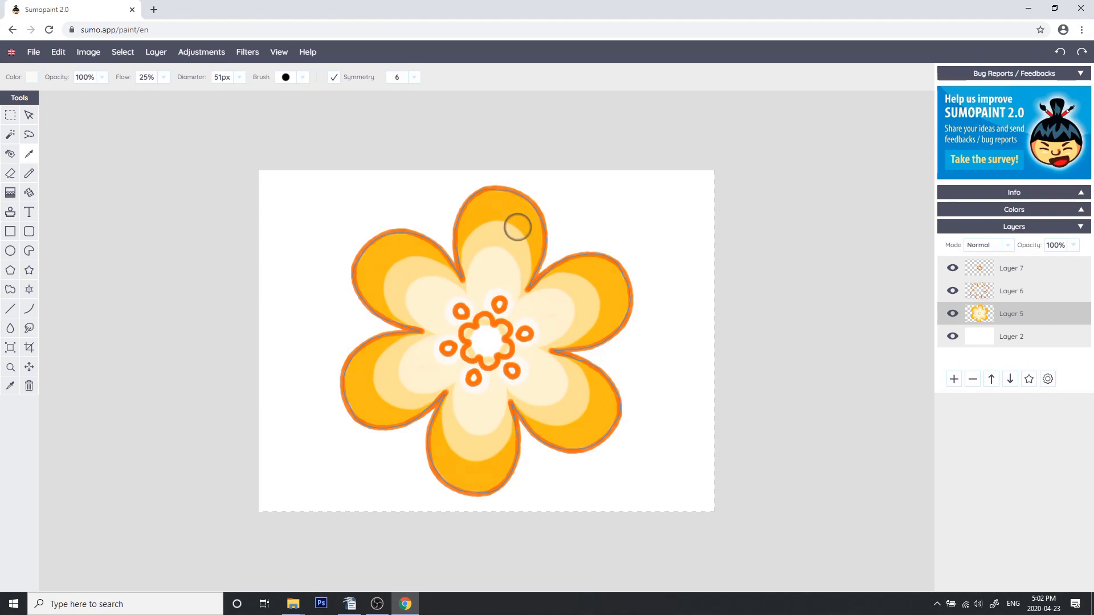
click(11, 116)
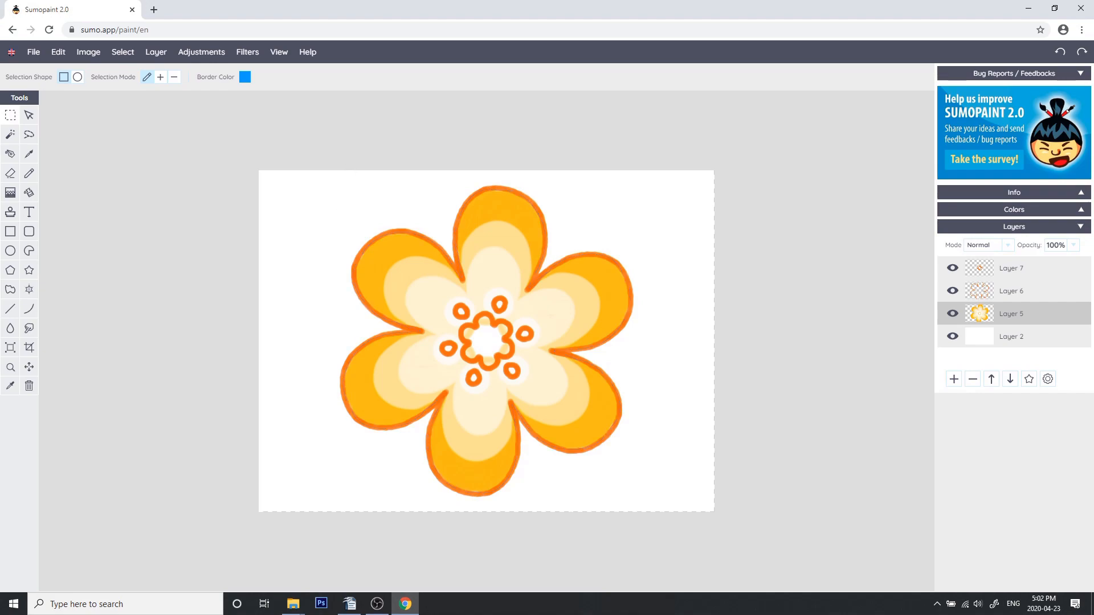
click(29, 155)
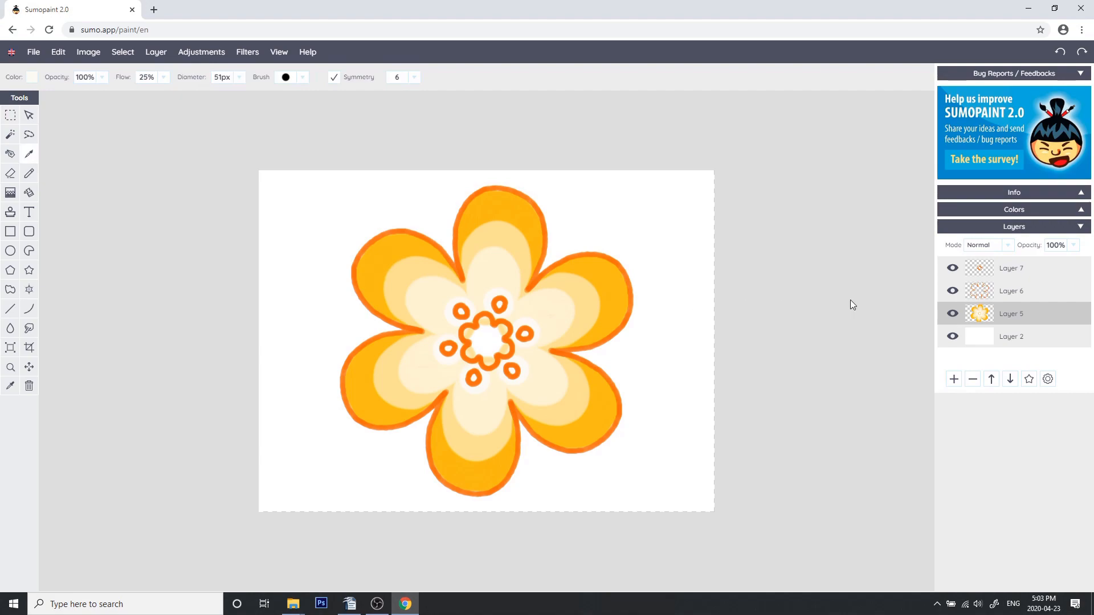
Hide and show Layers 7, 6 and 5 in turn to inspect each layer's contribution
click(954, 271)
click(953, 292)
click(953, 315)
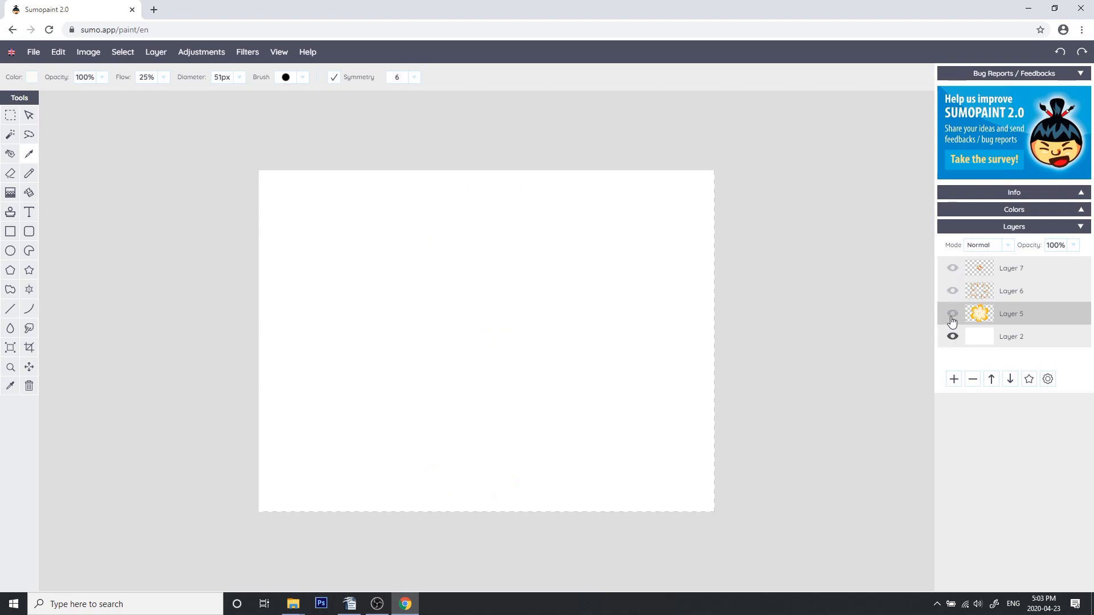
click(954, 315)
click(953, 315)
click(953, 315)
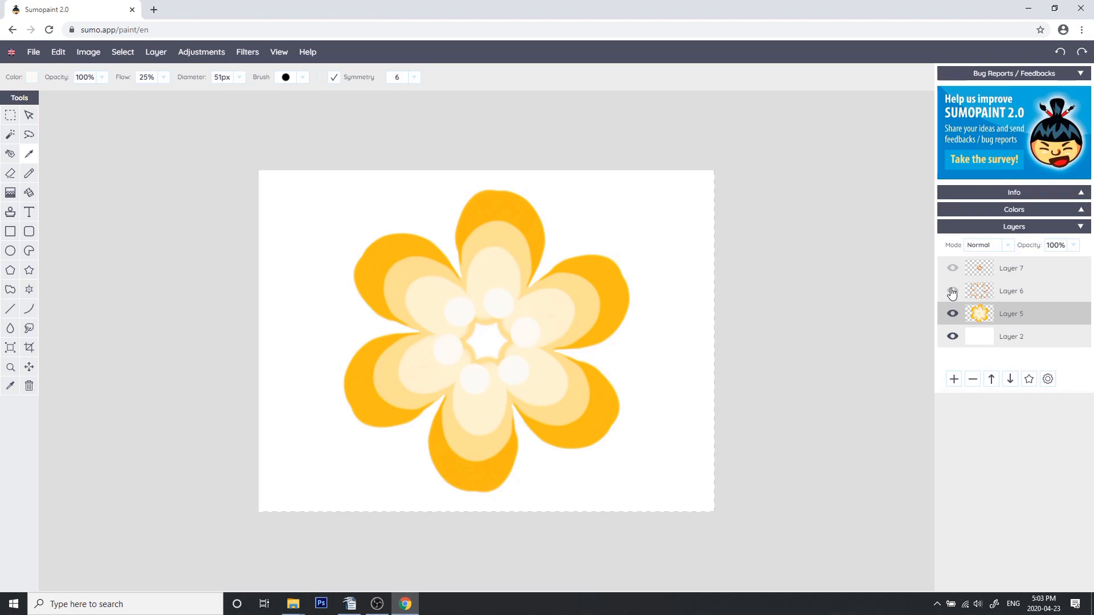
click(953, 292)
click(953, 268)
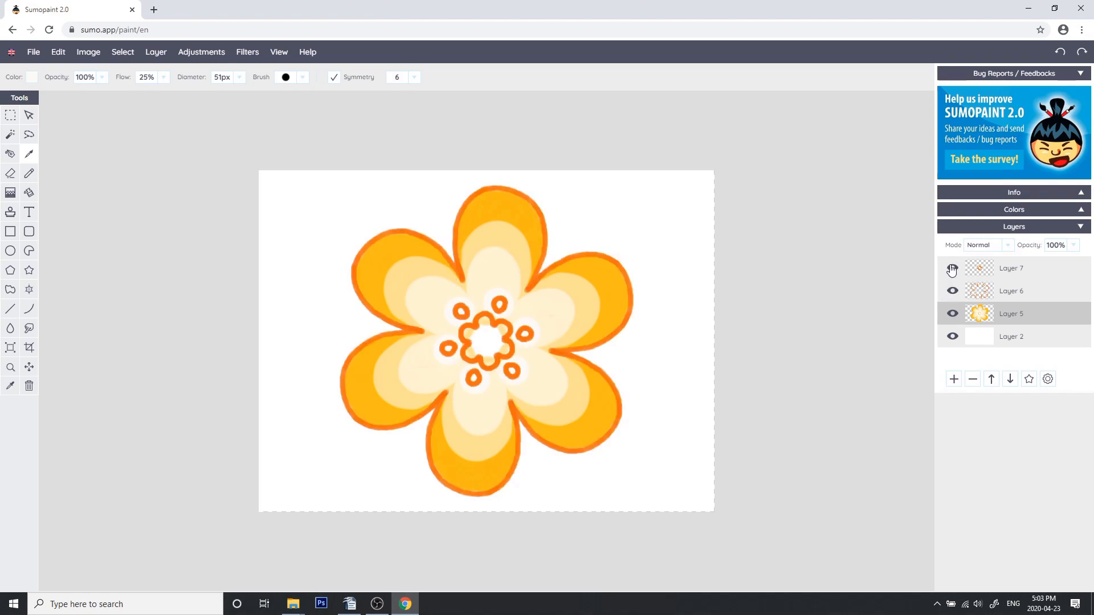
Select Layer 7 and lower its opacity to 65%
click(978, 272)
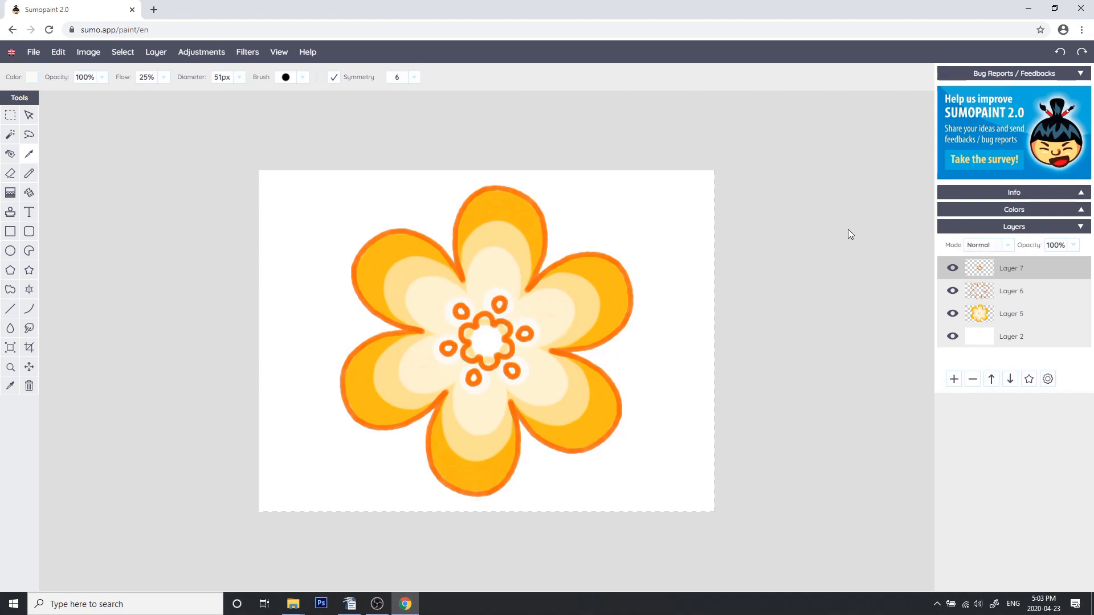
click(1075, 246)
click(1054, 263)
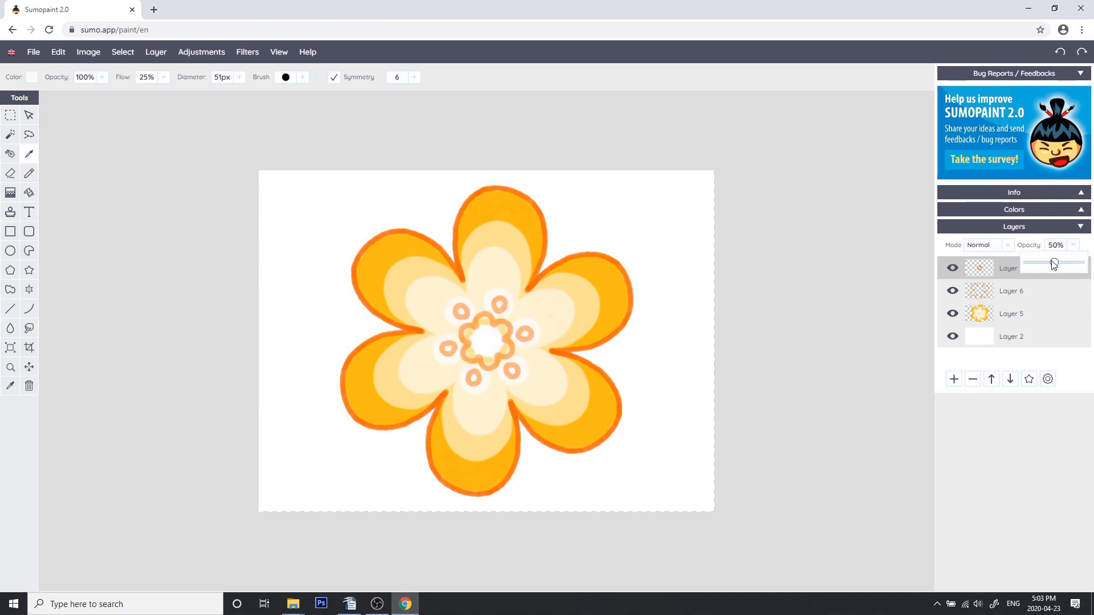
drag(1052, 265, 1085, 264)
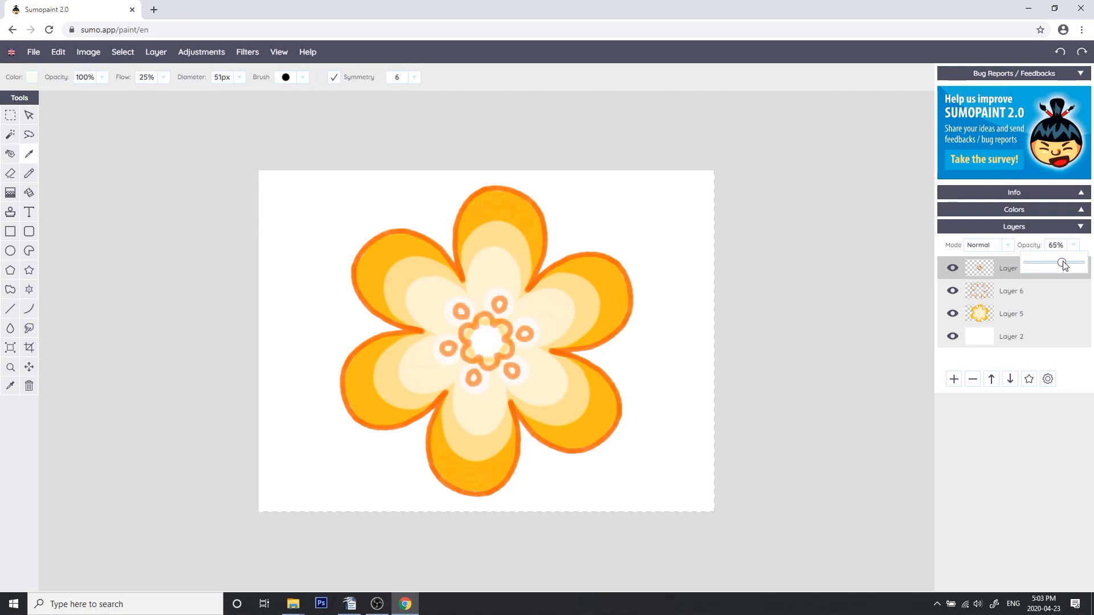
Select and hide the white background Layer 2
click(989, 341)
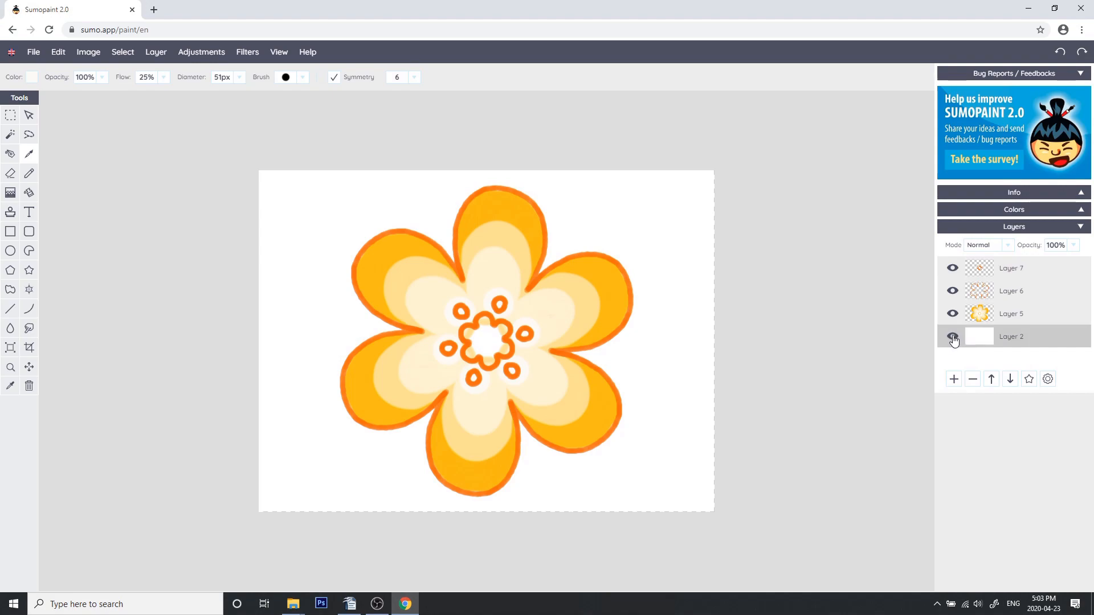
click(953, 337)
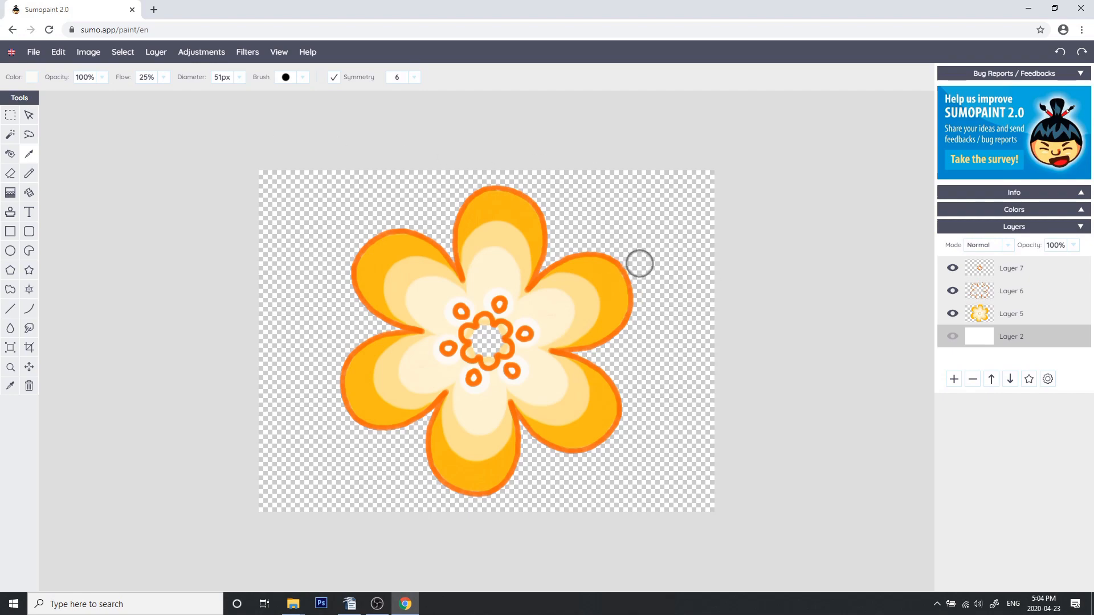
Save the image to the computer as a PNG named Flower1
mouse_move(31, 53)
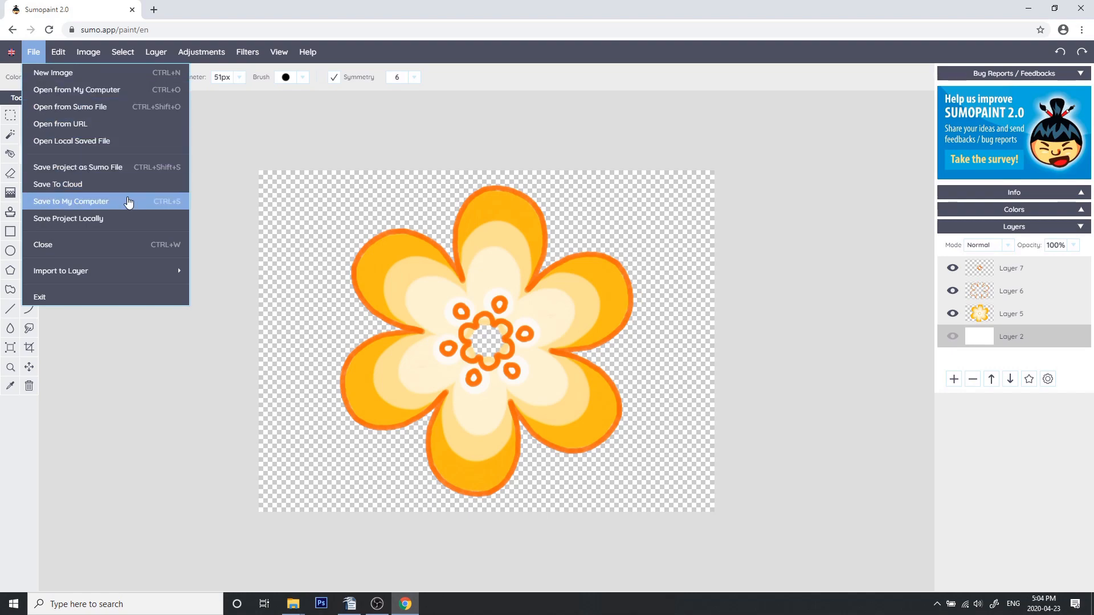
click(87, 203)
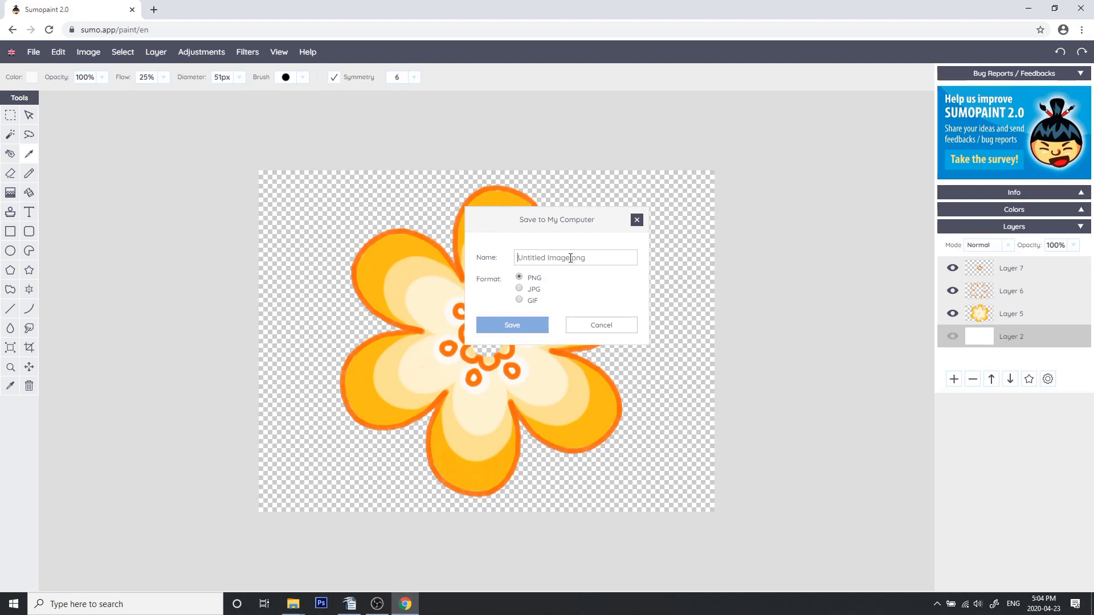
text(F)
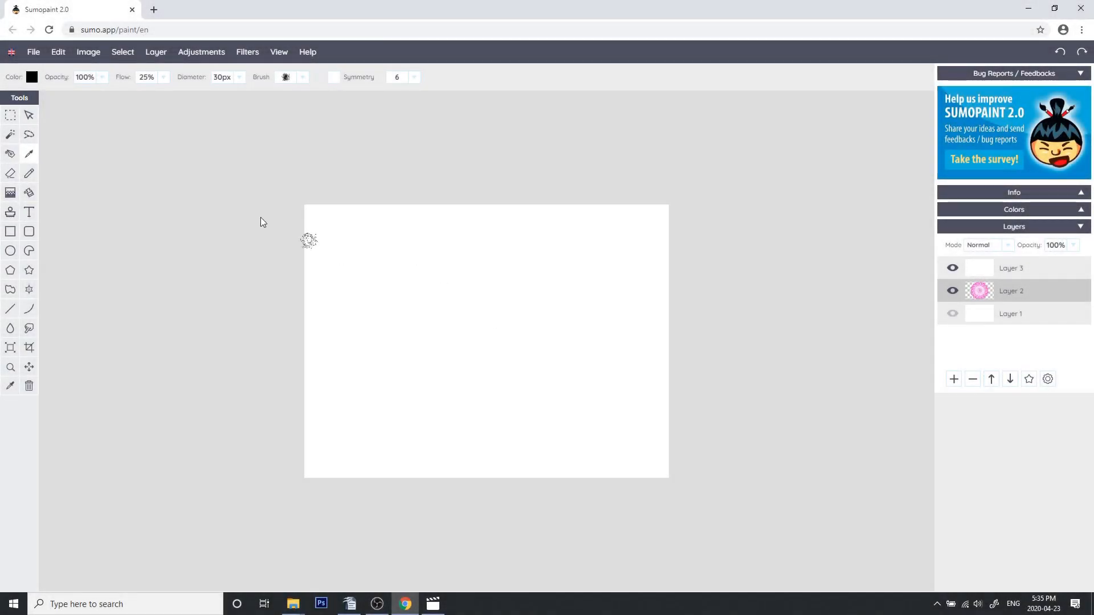
Start a new 640 x 480 image without saving the current document
click(33, 53)
click(46, 72)
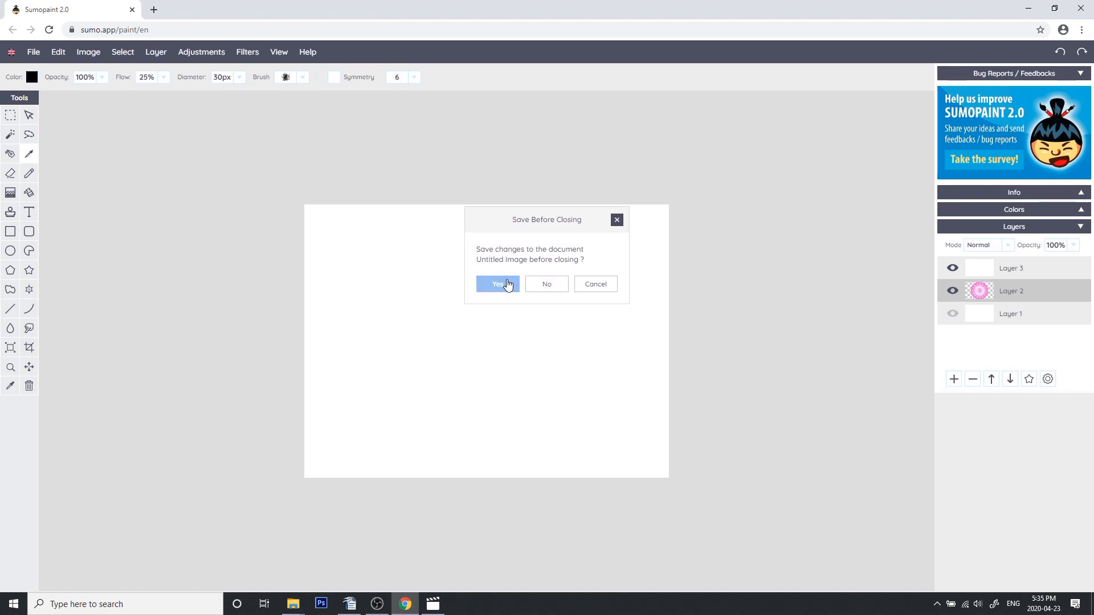
click(551, 285)
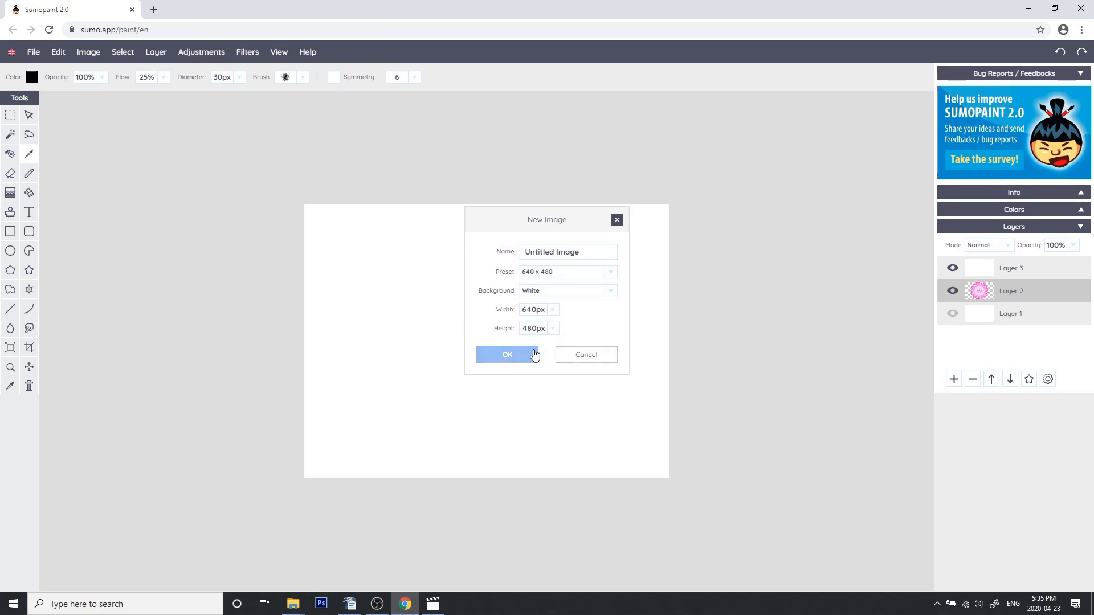
click(508, 356)
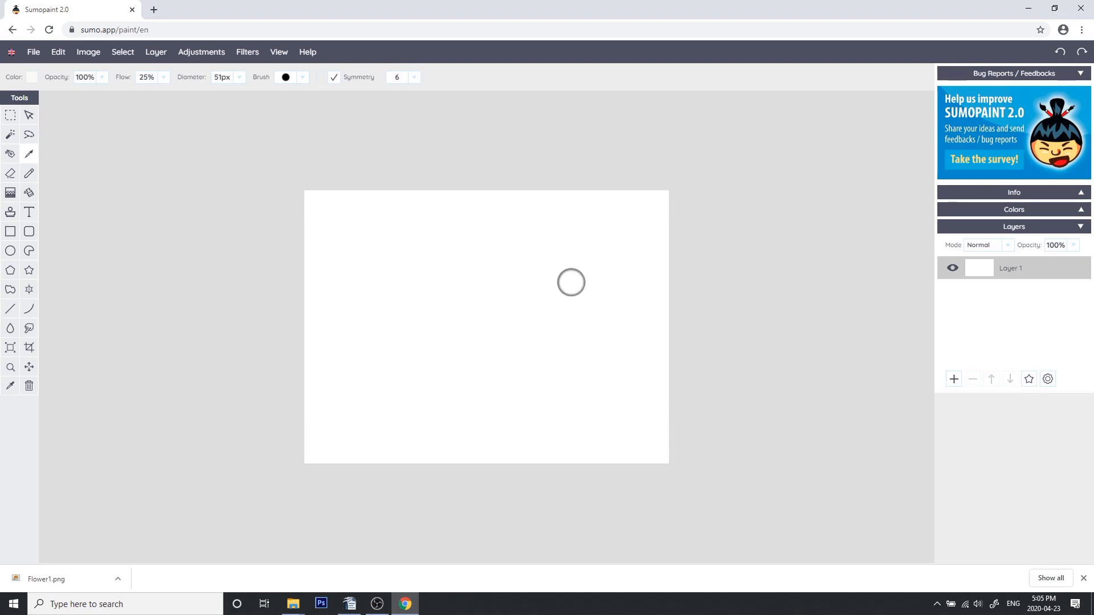
Add a new layer and set the brush to 19 px diameter with symmetry 20
click(952, 380)
click(952, 379)
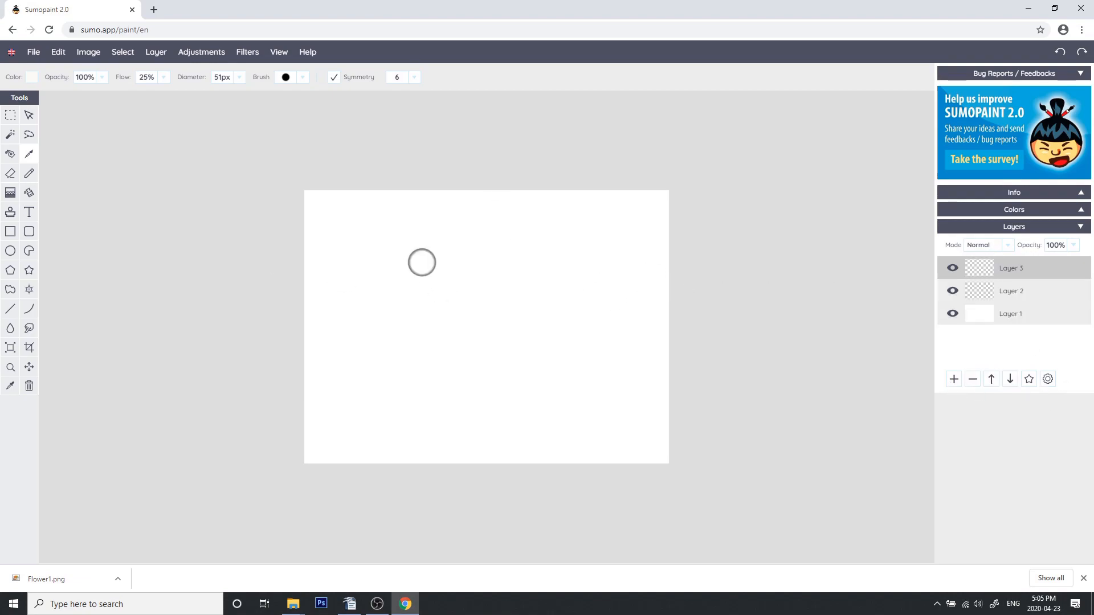
click(302, 78)
click(240, 79)
drag(195, 95, 192, 94)
click(239, 78)
click(415, 78)
drag(364, 94, 371, 95)
Set the colour to blue 1973DE
click(33, 78)
click(149, 142)
click(192, 161)
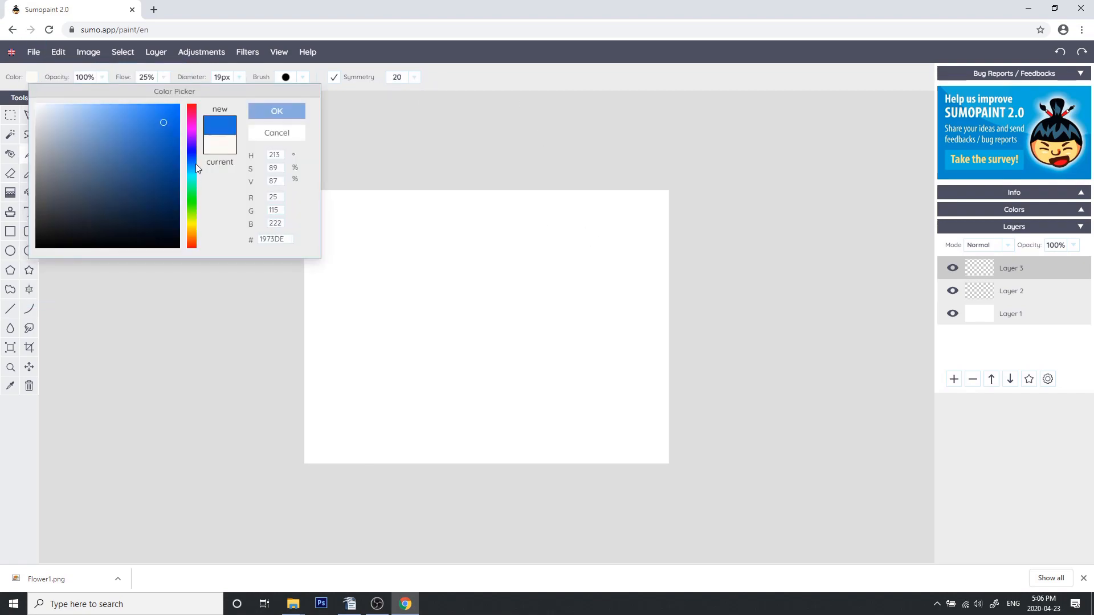
click(276, 110)
Set the brush diameter to 10 px and draw a blue 20-fold symmetric flower outline on Layer 3
click(240, 79)
drag(192, 95, 190, 95)
mouse_move(431, 282)
mouse_down()
mouse_move(359, 262)
mouse_move(414, 297)
mouse_move(417, 235)
mouse_move(423, 268)
mouse_up()
key(ctrl+z)
key(ctrl+z)
mouse_move(496, 273)
mouse_down()
mouse_move(507, 221)
mouse_move(477, 267)
mouse_move(487, 247)
mouse_move(455, 211)
mouse_move(469, 252)
mouse_up()
key(ctrl+z)
key(ctrl+z)
key(ctrl+z)
key(ctrl+z)
mouse_move(467, 286)
mouse_down()
mouse_move(467, 252)
mouse_move(429, 256)
mouse_up()
key(ctrl+z)
mouse_move(432, 326)
mouse_down()
mouse_move(435, 342)
mouse_move(448, 319)
mouse_move(486, 327)
mouse_up()
Select Layer 2, pick a light purple and paint purple edges inside the petals
click(989, 297)
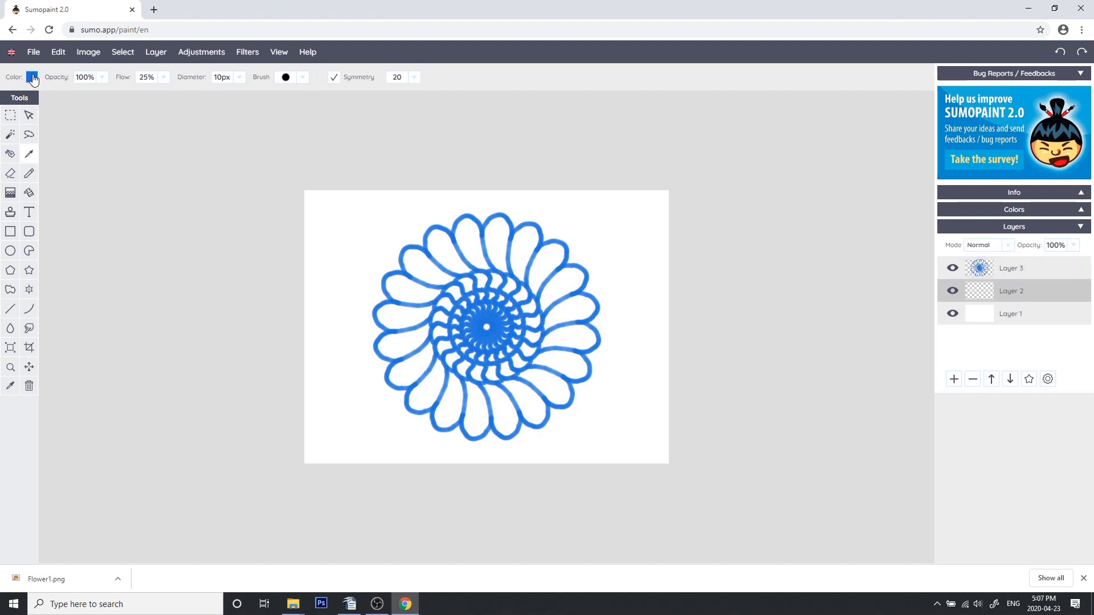
click(32, 78)
click(190, 157)
drag(155, 117, 132, 104)
click(273, 111)
mouse_move(415, 254)
mouse_down()
mouse_move(392, 295)
mouse_move(398, 278)
mouse_move(458, 297)
mouse_up()
key(ctrl+z)
click(32, 78)
click(88, 103)
click(273, 111)
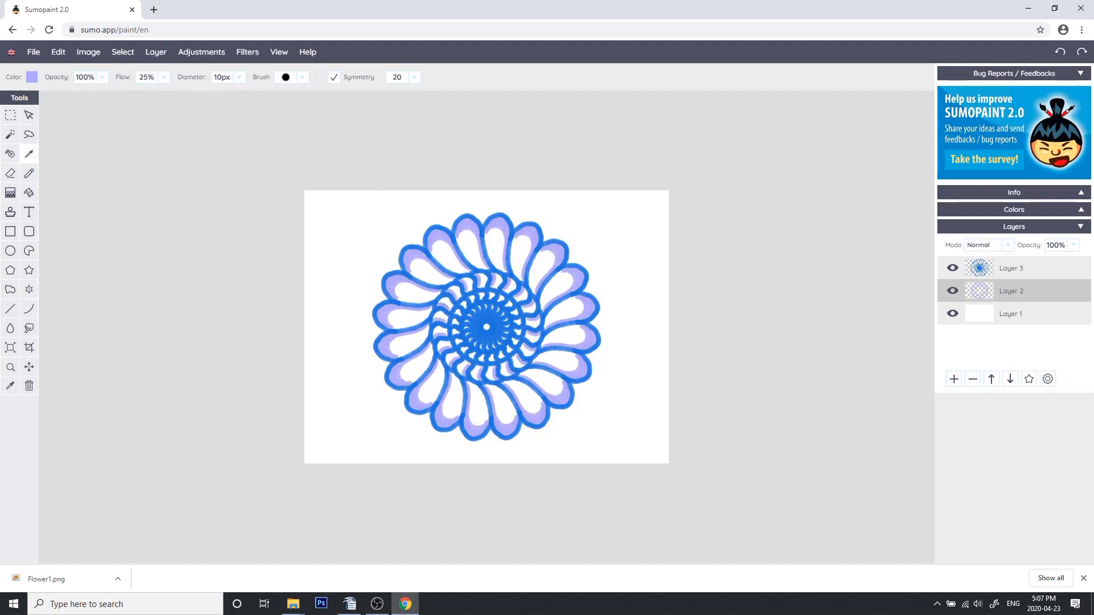
Pick a pink colour and paint a pink band inside the petals
click(32, 77)
click(192, 118)
click(277, 111)
mouse_move(412, 260)
mouse_down()
mouse_move(416, 275)
mouse_move(449, 280)
mouse_move(418, 266)
mouse_move(463, 306)
mouse_up()
Pick a peach colour and paint a peach band inside the petals
click(32, 77)
drag(191, 230, 190, 238)
click(277, 111)
mouse_move(406, 298)
mouse_down()
mouse_move(434, 296)
mouse_move(407, 300)
mouse_move(452, 308)
mouse_up()
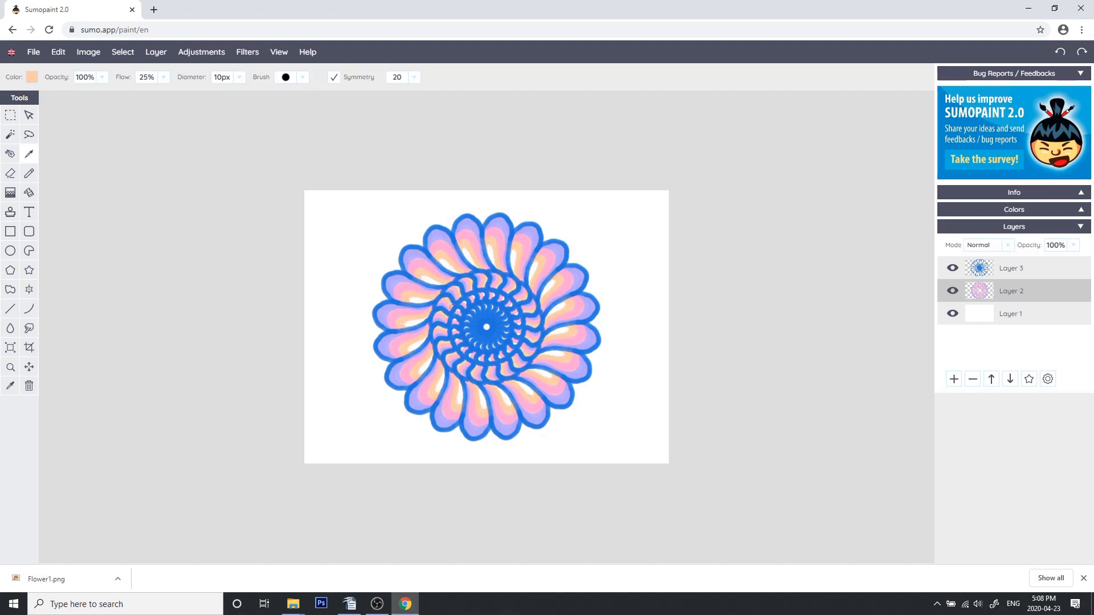
Pick a pale yellow and paint the petal centres yellow
click(32, 77)
drag(191, 234, 190, 221)
click(103, 108)
click(280, 112)
drag(440, 314, 448, 318)
Select Layer 3 and add a new layer above it
click(982, 276)
click(954, 379)
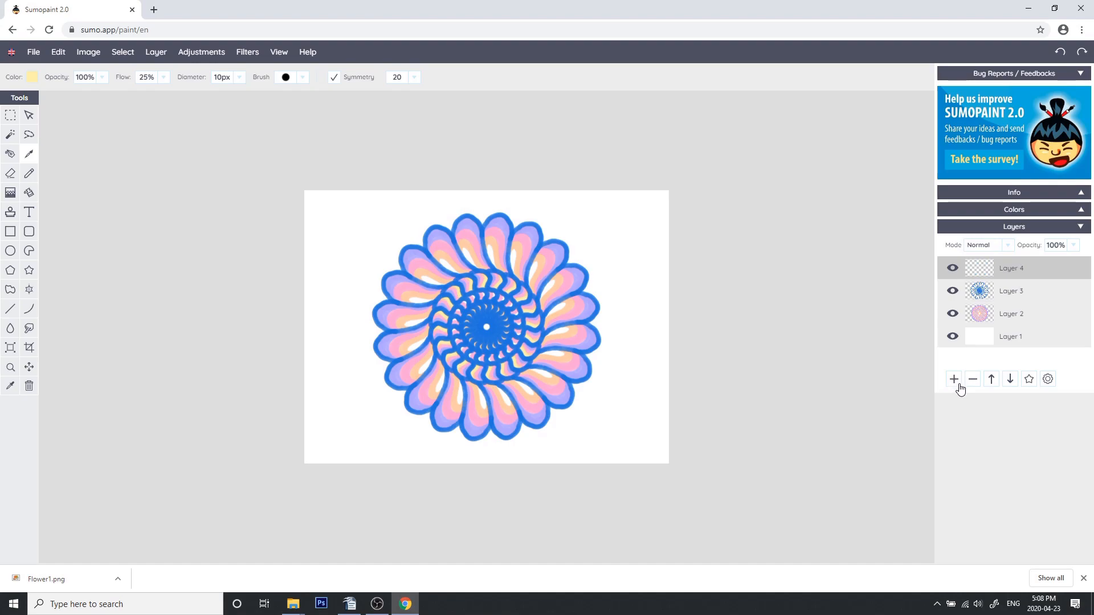
drag(477, 318, 478, 319)
mouse_move(473, 315)
mouse_down()
mouse_move(460, 342)
mouse_move(509, 305)
mouse_move(459, 314)
mouse_up()
key(ctrl+z)
Pick a light blue and paint light blue dots around the centre and on the petals
click(36, 79)
click(190, 178)
click(290, 114)
click(480, 269)
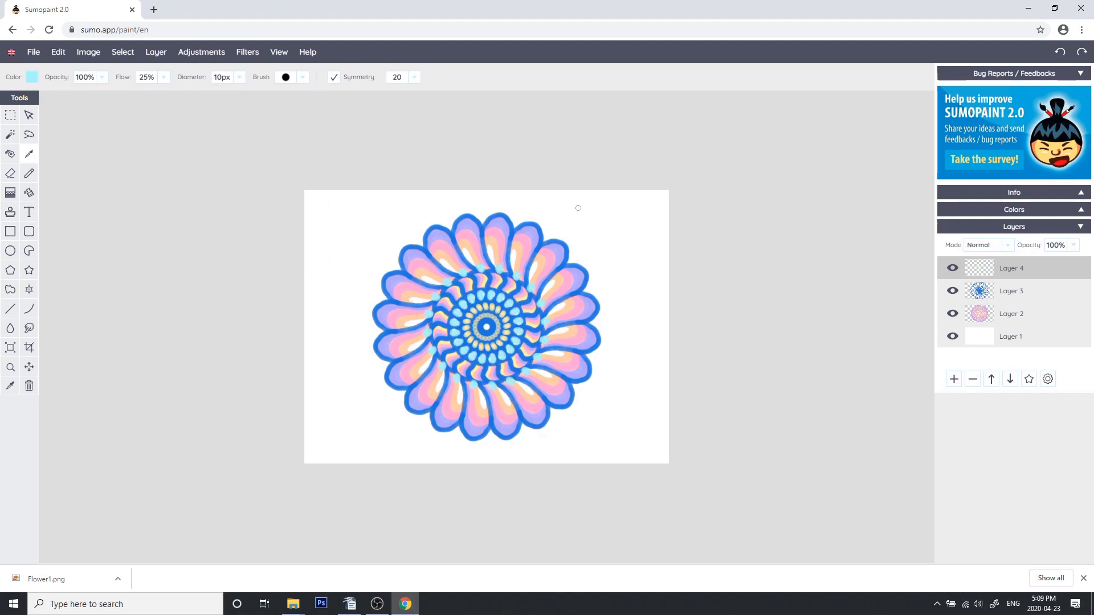
click(415, 327)
click(400, 329)
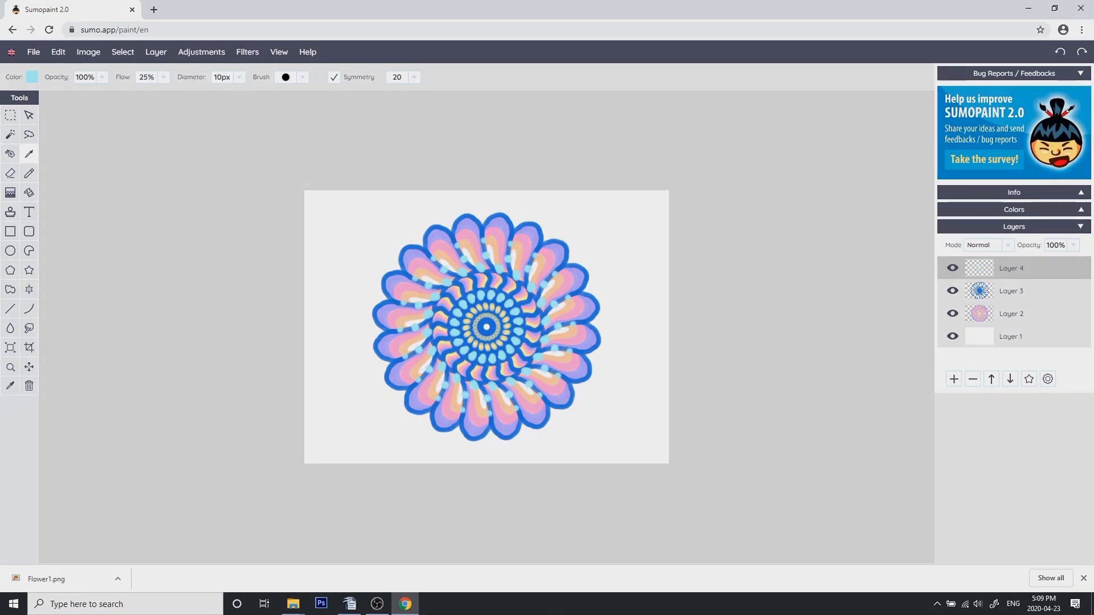
Hide the background layer and save the image as Flower2.png in PNG format
click(953, 337)
mouse_move(34, 53)
click(69, 137)
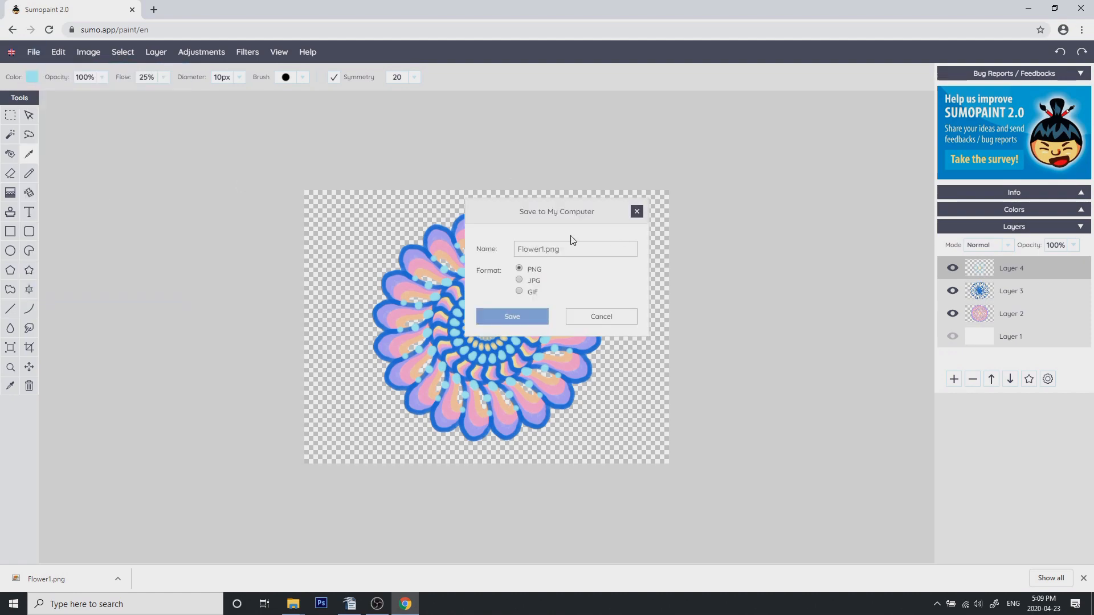
text(2)
click(512, 316)
Create a new image and add a new layer to it
click(33, 51)
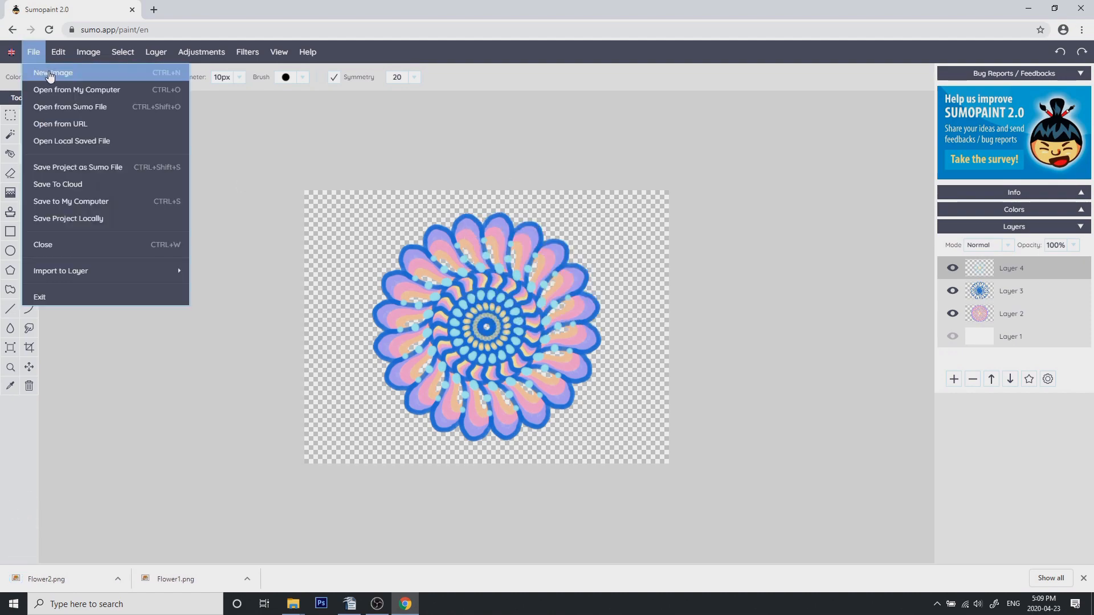
click(42, 71)
click(508, 346)
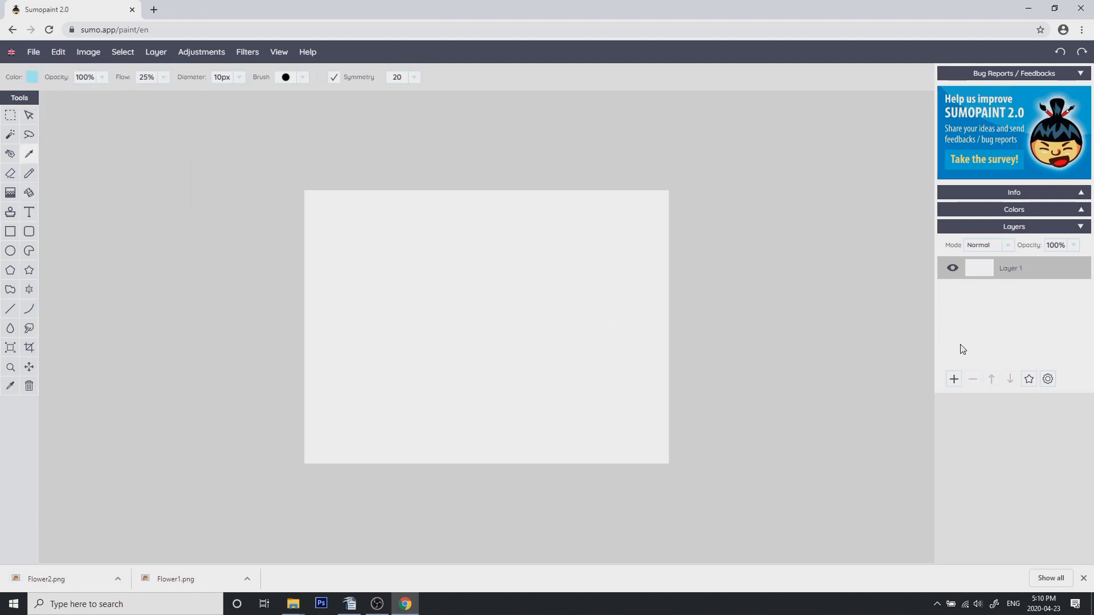
click(956, 382)
click(956, 381)
Pick a green colour and draw a green symmetric flower outline on the top layer
click(32, 77)
click(194, 208)
click(126, 151)
click(276, 111)
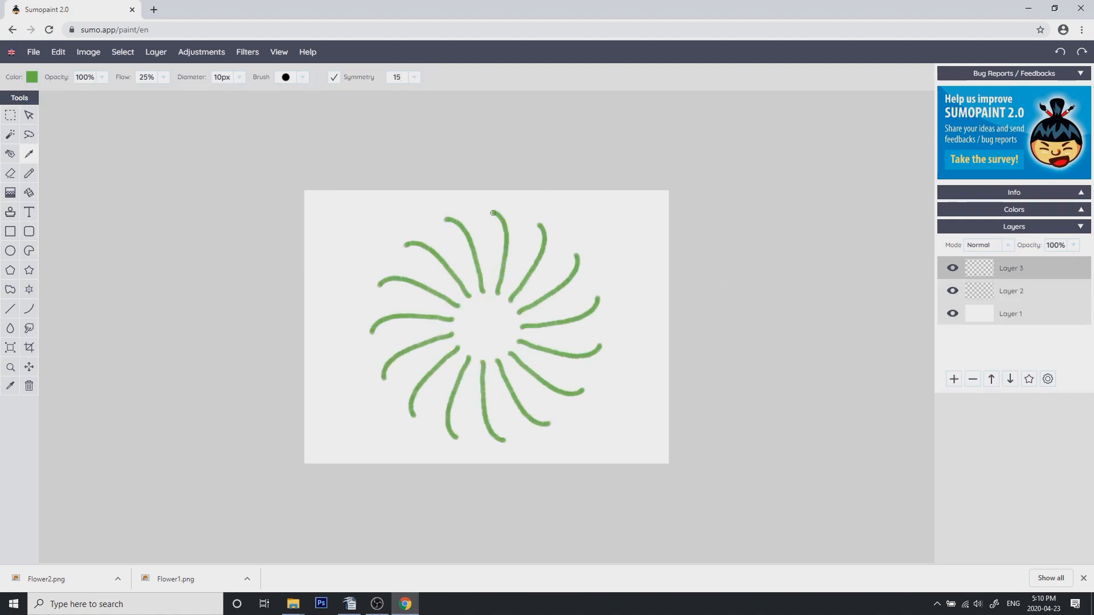
mouse_move(447, 279)
mouse_down()
mouse_move(477, 325)
mouse_move(456, 316)
mouse_move(479, 324)
mouse_move(488, 314)
mouse_move(478, 304)
mouse_up()
key(ctrl+z)
click(32, 77)
click(91, 111)
click(277, 111)
key(ctrl+z)
click(32, 77)
click(192, 172)
click(276, 111)
key(ctrl+z)
key(ctrl+z)
Select Layer 2, pick a teal green and paint the teal petal fill
click(1012, 290)
click(32, 78)
drag(193, 226, 191, 187)
click(143, 138)
click(276, 111)
mouse_move(494, 221)
mouse_down()
mouse_move(476, 230)
mouse_move(499, 242)
mouse_move(490, 285)
mouse_up()
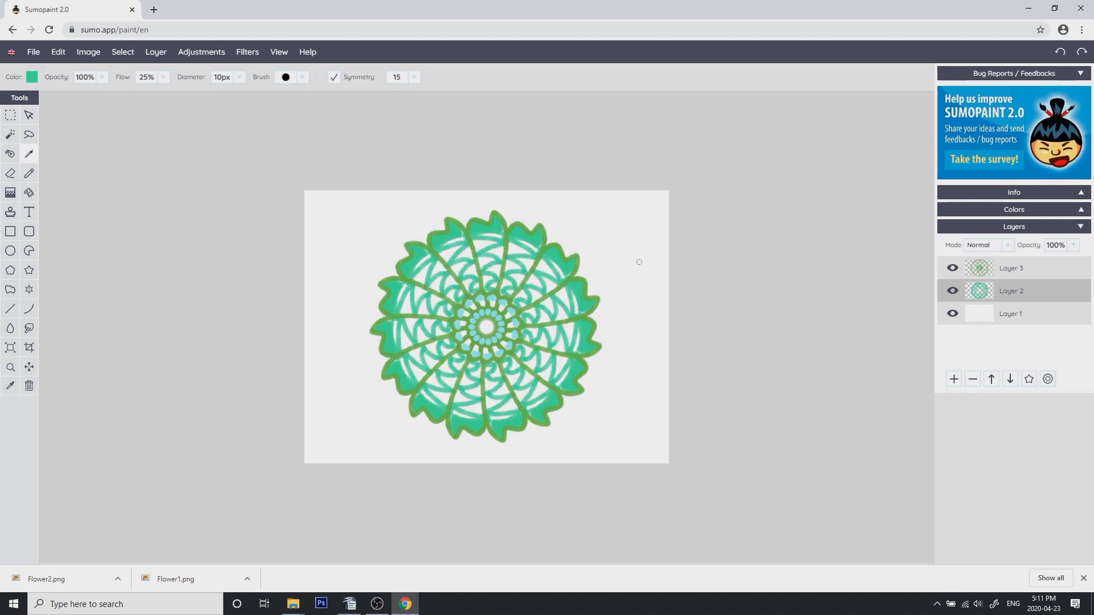
Add a new layer above Layer 1 and paint a pale yellow fill behind the petals with a 31 px brush
click(1012, 313)
click(956, 381)
click(32, 78)
click(192, 223)
click(276, 111)
right_click(473, 263)
click(239, 78)
drag(186, 95, 208, 92)
mouse_move(482, 243)
mouse_down()
mouse_move(430, 295)
mouse_move(504, 331)
mouse_move(449, 395)
mouse_up()
Pick a salmon pink and paint pink accents inside the petals
click(32, 78)
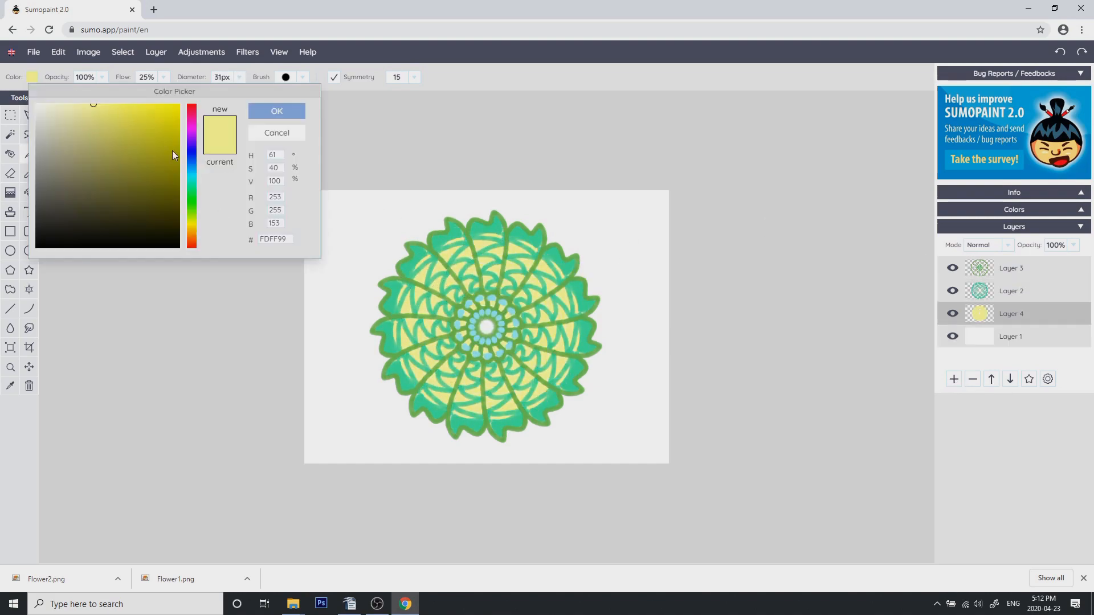
click(192, 135)
click(77, 108)
click(276, 111)
mouse_move(443, 303)
mouse_down()
mouse_move(474, 284)
mouse_move(402, 305)
mouse_move(483, 241)
mouse_move(441, 252)
mouse_up()
key(ctrl+z)
click(32, 78)
click(192, 230)
click(101, 107)
click(191, 244)
click(277, 111)
key(ctrl+z)
key(ctrl+z)
click(32, 78)
click(77, 107)
click(276, 111)
mouse_move(447, 311)
mouse_down()
mouse_move(421, 304)
mouse_move(475, 271)
mouse_move(431, 303)
mouse_move(456, 302)
mouse_move(410, 292)
mouse_move(467, 314)
mouse_move(433, 272)
mouse_move(472, 293)
mouse_move(399, 284)
mouse_move(387, 302)
mouse_move(384, 288)
mouse_move(452, 305)
mouse_move(396, 359)
mouse_move(449, 312)
mouse_up()
Pick a pale yellow, set the brush diameter to 6 px, and add pale yellow details on Layer 3
click(32, 78)
click(53, 114)
click(192, 221)
click(276, 111)
click(240, 78)
click(188, 94)
click(1012, 291)
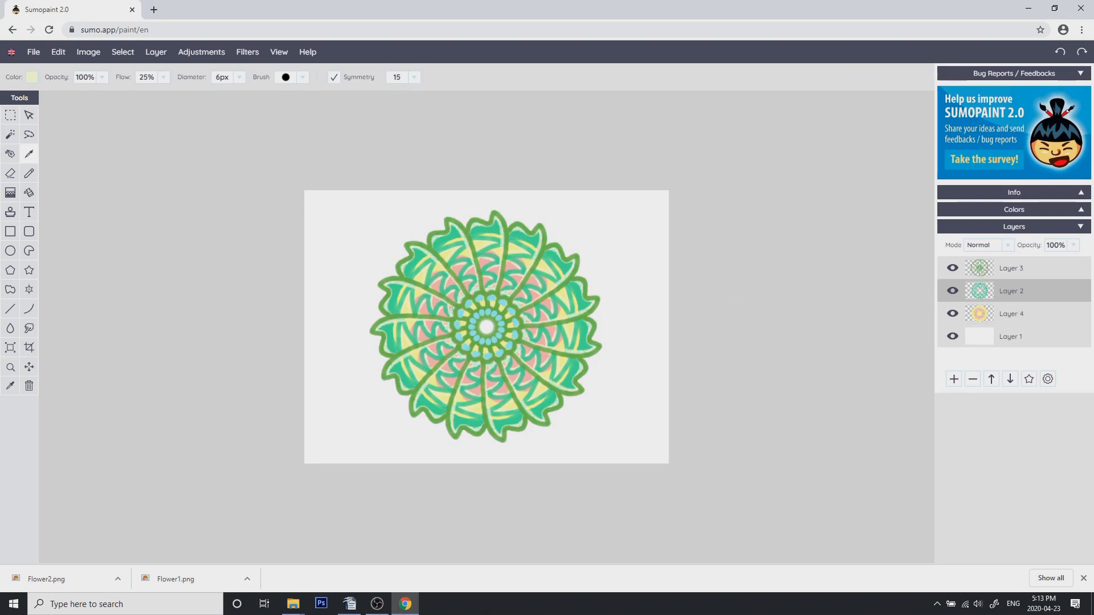
click(963, 271)
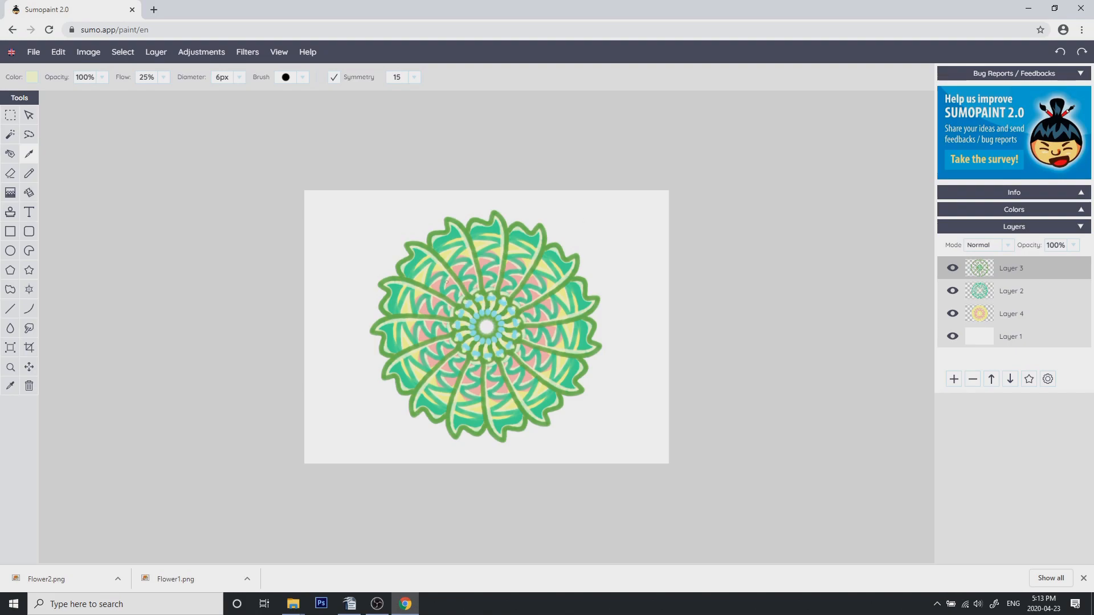
drag(411, 282, 453, 303)
key(ctrl+z)
key(ctrl+z)
Hide the background layer and save the image as Flower3
click(953, 337)
key(ctrl+s)
text(Flower3)
key(Return)
Create a new image without saving changes and add two new layers
click(33, 52)
click(43, 73)
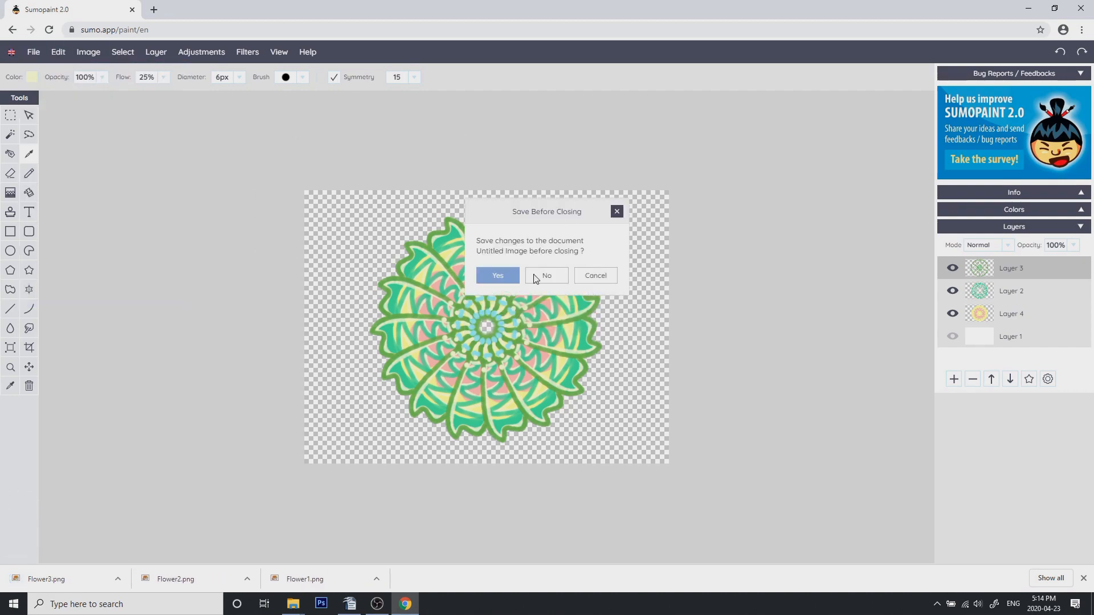
click(547, 275)
double_click(954, 379)
Pick magenta and draw a magenta symmetric flower outline on the top layer
click(32, 78)
drag(191, 160, 192, 130)
click(153, 118)
click(276, 110)
mouse_move(445, 238)
mouse_down()
mouse_move(433, 220)
mouse_move(469, 219)
mouse_move(427, 264)
mouse_move(450, 261)
mouse_up()
key(ctrl+z)
key(ctrl+z)
key(ctrl+z)
key(ctrl+z)
mouse_move(481, 255)
mouse_down()
mouse_move(428, 263)
mouse_move(460, 254)
mouse_move(469, 297)
mouse_up()
drag(485, 313, 479, 315)
drag(476, 275, 457, 279)
Select Layer 2, pick hot pink, set the flow to 28% and paint the pink petal fill
key(ctrl+z)
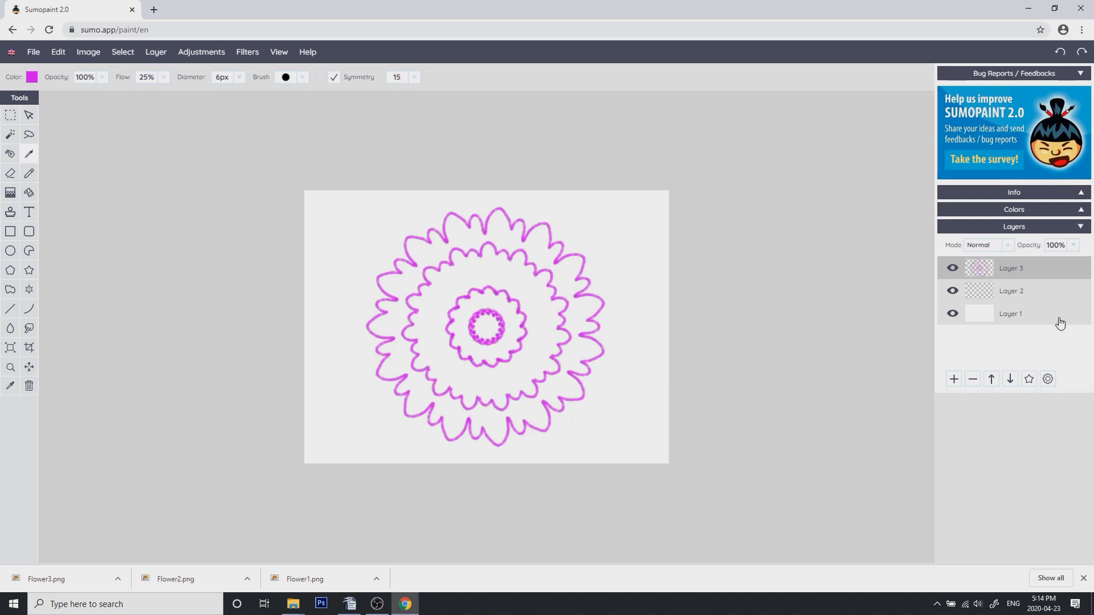
click(1055, 292)
click(32, 78)
drag(193, 130, 195, 95)
click(130, 110)
click(277, 110)
click(240, 79)
mouse_move(413, 283)
mouse_down()
mouse_move(392, 284)
mouse_move(412, 275)
mouse_up()
click(240, 78)
drag(194, 95, 189, 95)
mouse_move(415, 275)
mouse_down()
mouse_move(405, 271)
mouse_move(416, 273)
mouse_up()
click(435, 289)
Pick a very pale pink and paint small swirls and dots across the petals
key(ctrl+z)
click(164, 79)
drag(122, 94, 125, 95)
click(240, 79)
drag(189, 94, 205, 95)
mouse_move(438, 291)
mouse_down()
mouse_move(473, 370)
mouse_move(484, 329)
mouse_move(428, 325)
mouse_move(440, 303)
mouse_move(456, 312)
mouse_up()
Pick a lighter pink and paint a pale pink band inside the petals
click(32, 79)
click(105, 108)
click(277, 110)
click(32, 78)
click(73, 108)
click(277, 110)
click(240, 78)
drag(205, 94, 198, 95)
drag(440, 291, 451, 276)
drag(448, 341, 460, 344)
click(31, 78)
click(57, 107)
click(277, 110)
click(240, 78)
click(449, 291)
drag(198, 94, 188, 94)
click(461, 294)
click(240, 79)
click(240, 79)
click(467, 309)
click(469, 318)
drag(466, 322, 441, 321)
mouse_move(415, 252)
mouse_down()
mouse_move(442, 262)
mouse_move(434, 270)
mouse_up()
Pick a light blue and paint light blue dots across the pink flower
key(ctrl+z)
click(32, 78)
click(192, 171)
click(70, 111)
click(277, 110)
key(ctrl+z)
mouse_move(450, 226)
mouse_down()
mouse_move(461, 219)
mouse_move(495, 251)
mouse_up()
key(ctrl+z)
drag(475, 331, 479, 336)
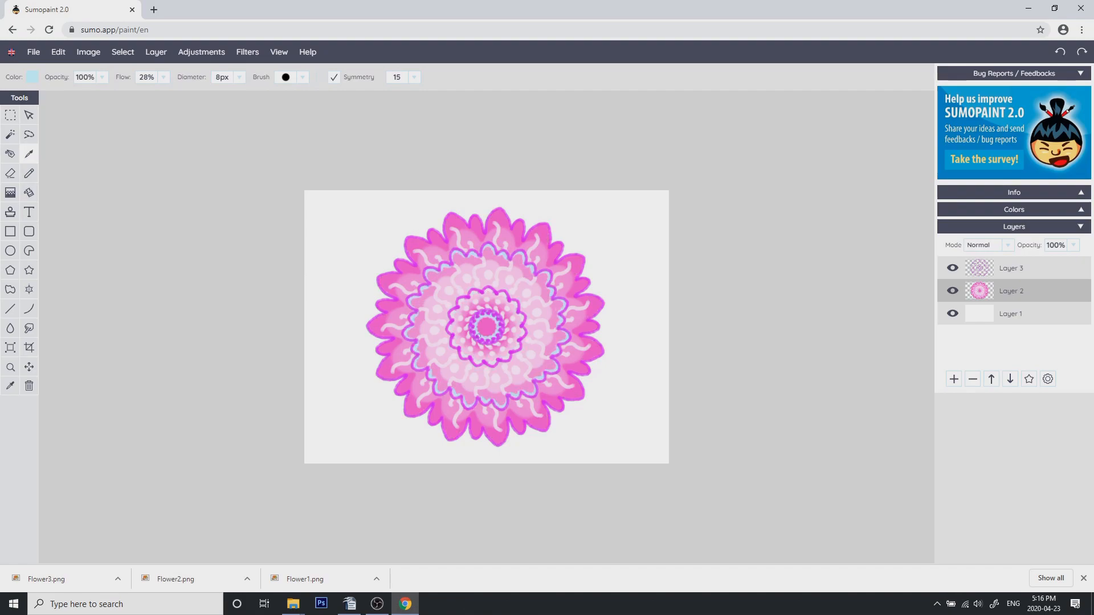
drag(387, 313, 390, 300)
key(ctrl+z)
key(ctrl+z)
key(ctrl+z)
key(ctrl+z)
drag(485, 338, 450, 329)
key(ctrl+z)
key(ctrl+z)
click(487, 329)
key(ctrl+z)
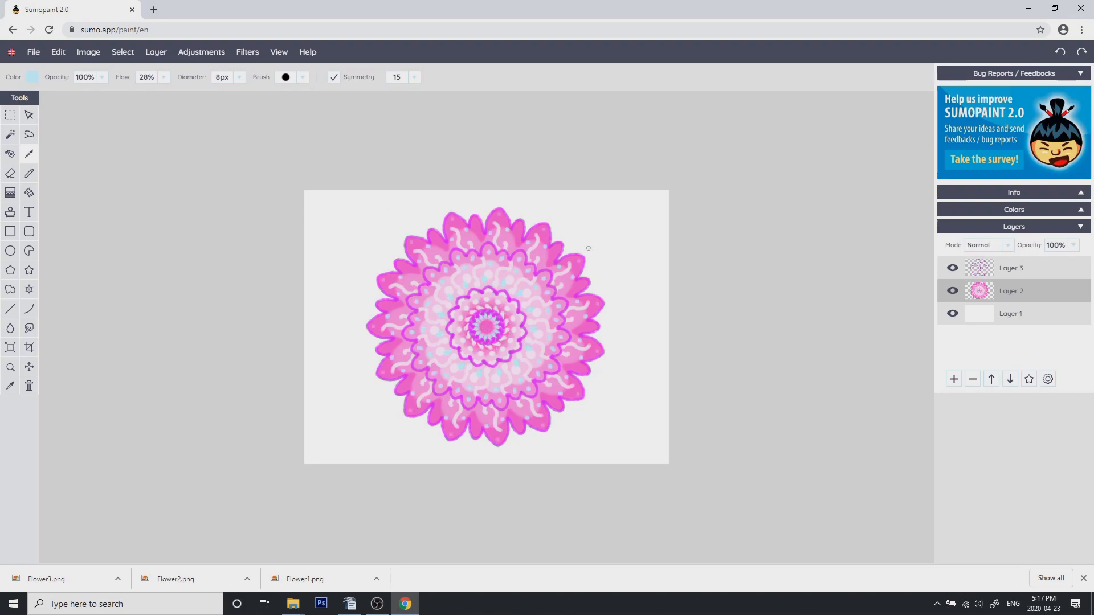
Hide Layer 1 and save the flower as a PNG image named Flower4
click(953, 313)
click(33, 52)
click(73, 203)
text(Flower4)
click(541, 318)
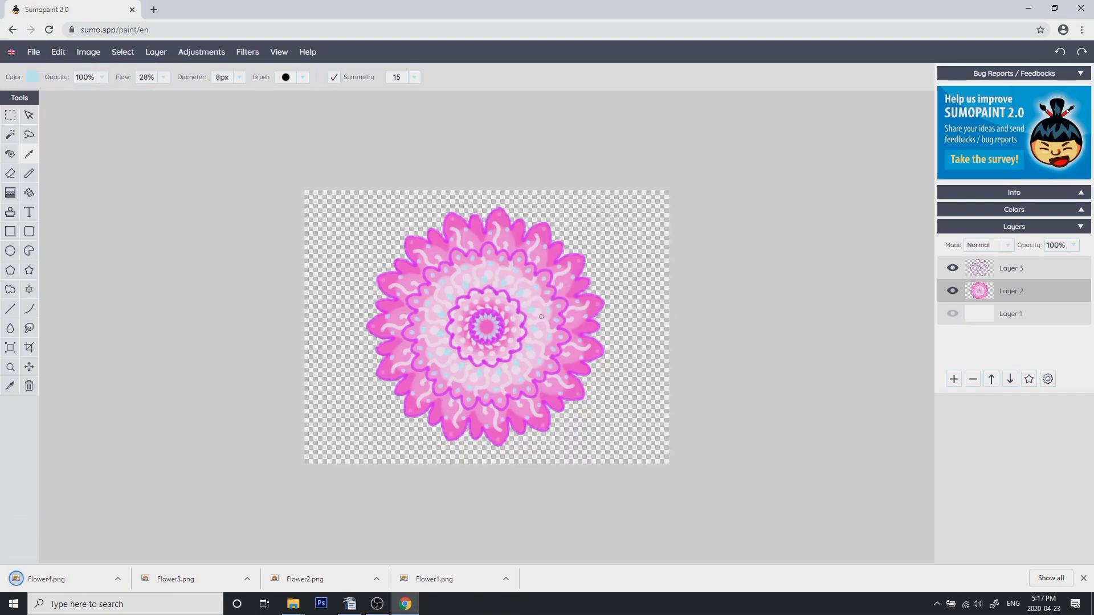